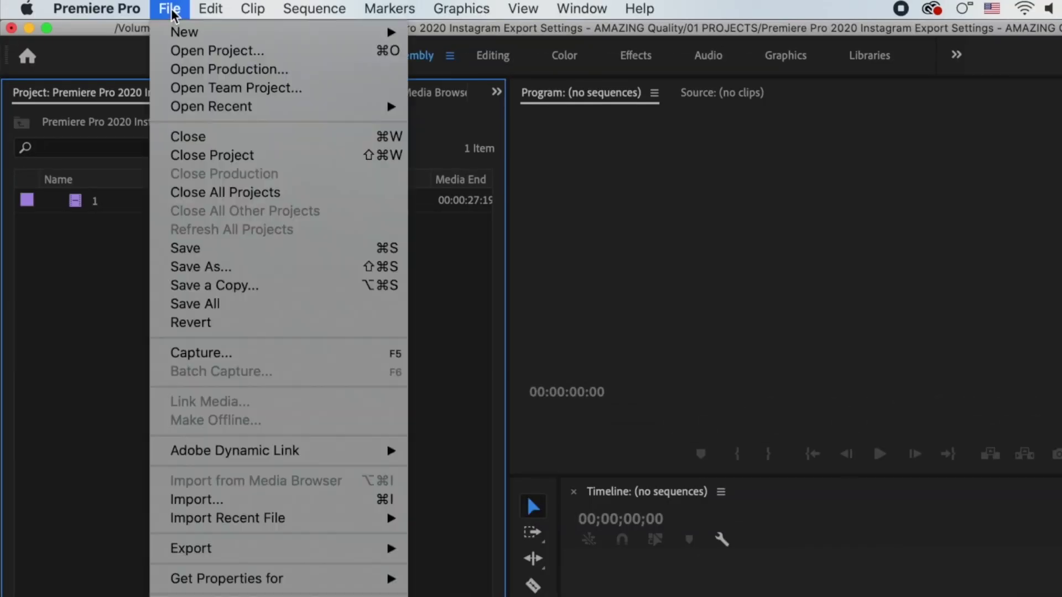
Start a new sequence from the Digital SLR 1080p24 preset (1920×1080, 23.976 fps) and view its settings.
mouse_move(183, 31)
left_click(462, 90)
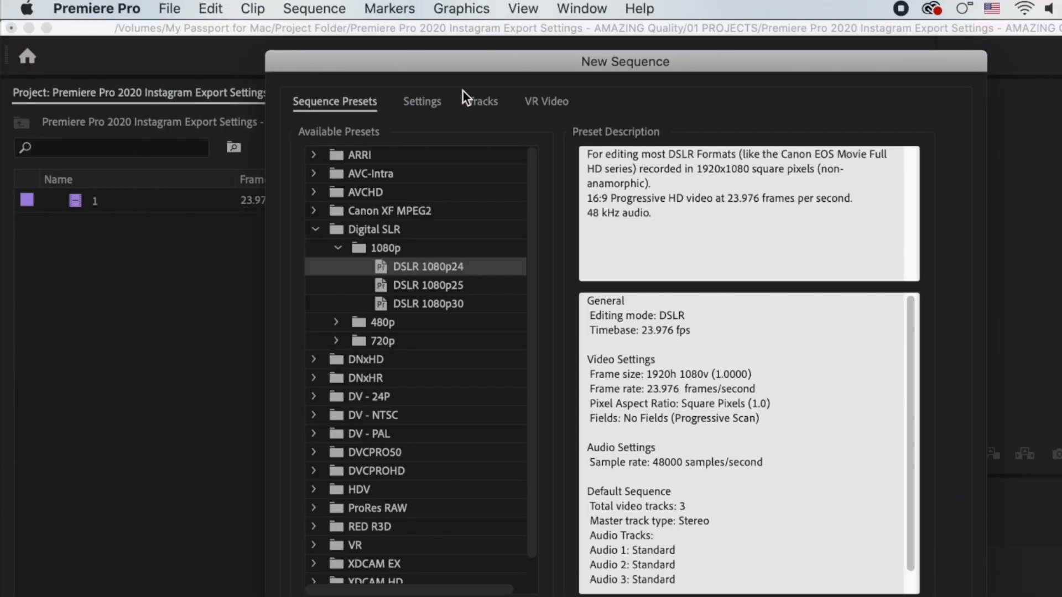
left_click(272, 165)
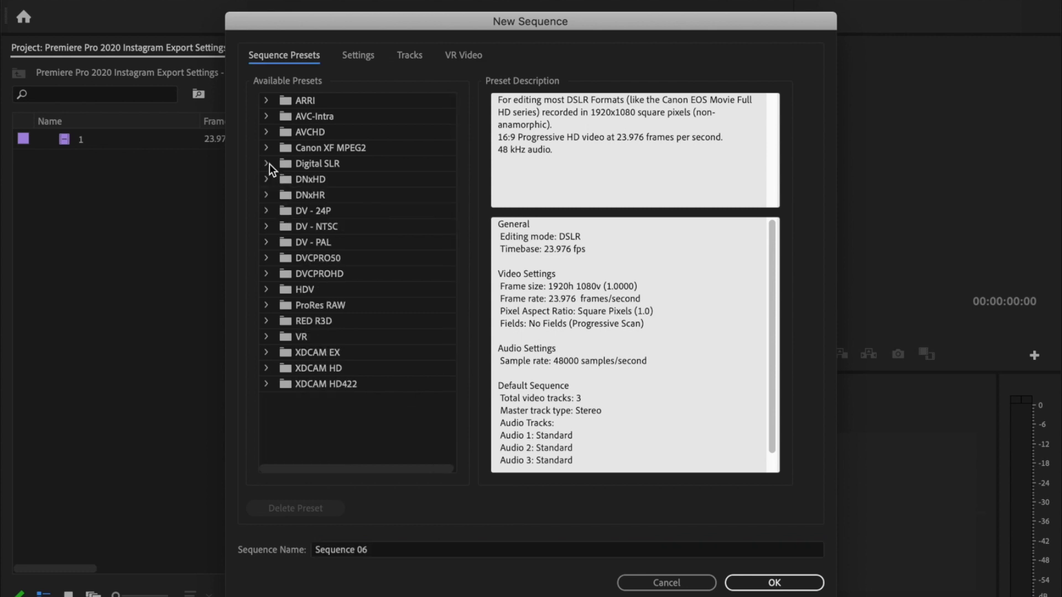
left_click(269, 165)
left_click(288, 179)
left_click(289, 179)
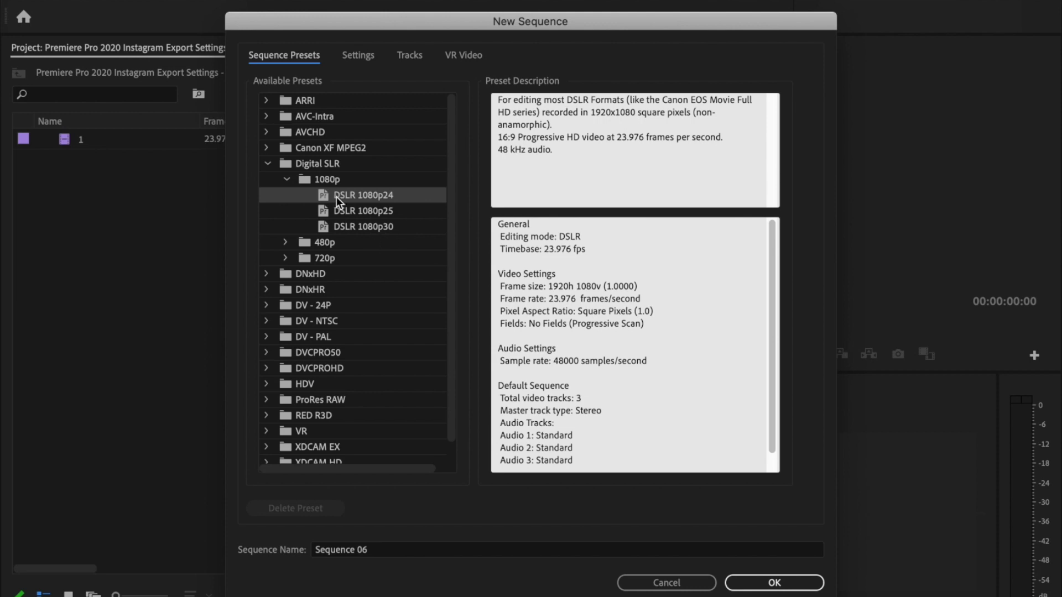
left_click(368, 57)
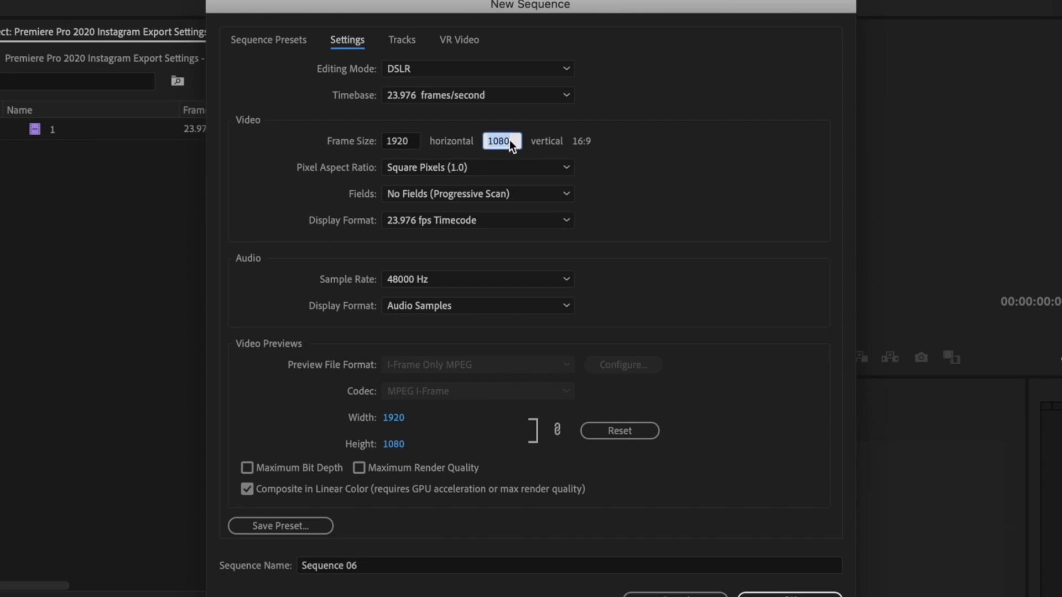
Change the frame height to 1920 for a 1:1 frame and create Sequence 06.
type("1920")
left_click(676, 168)
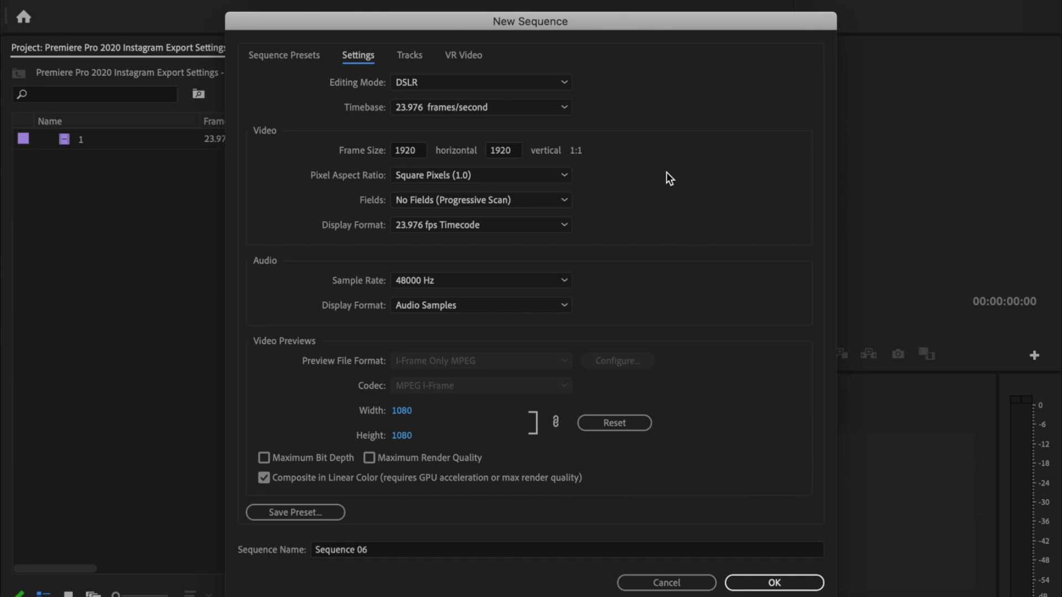
left_click(804, 580)
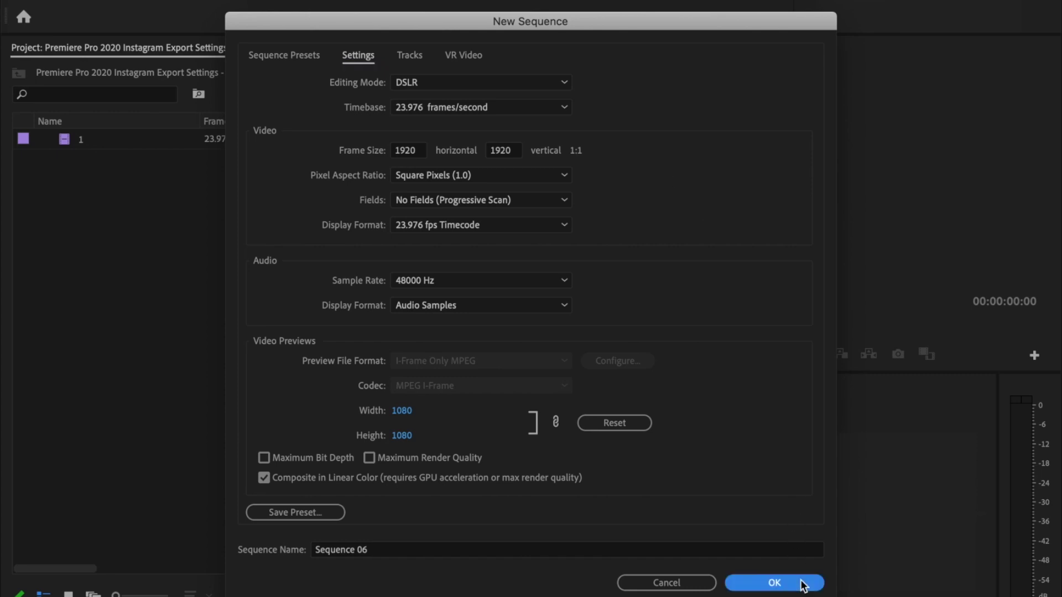
Drop clip 1 at the start of track V1, keeping the existing square sequence settings.
left_click(88, 138)
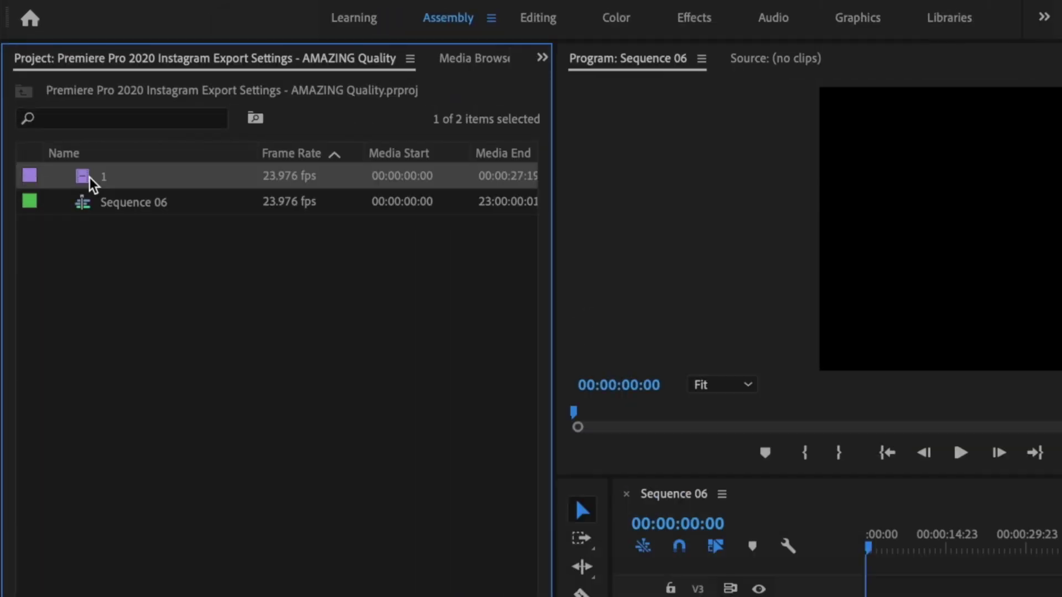
left_click_drag(72, 142, 695, 492)
left_click_drag(589, 426, 560, 436)
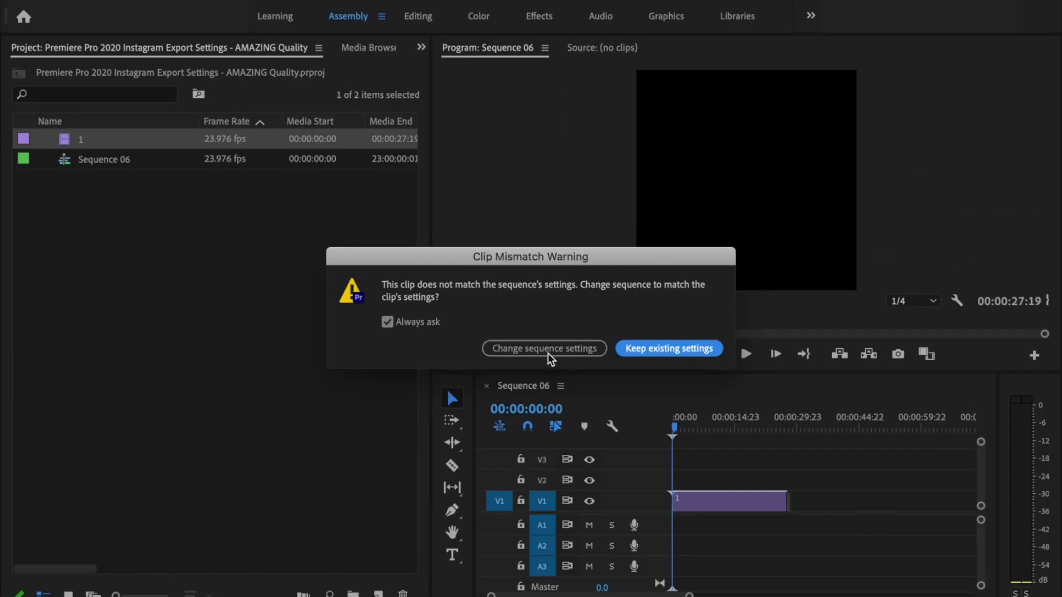
left_click(681, 354)
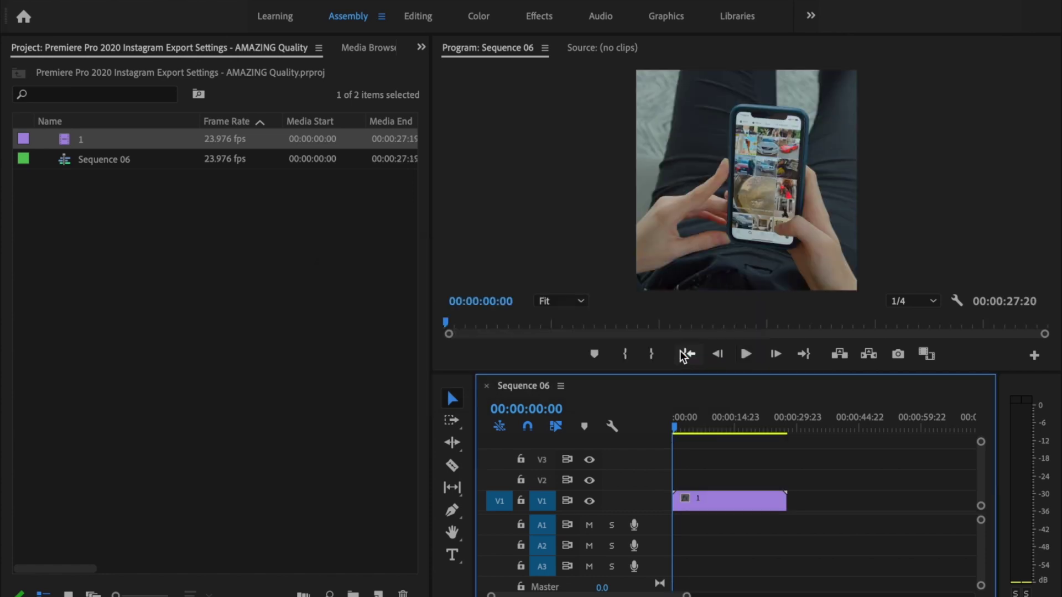
Scale clip 1 to 90 and mark in at 00:00:00:00 and out at 00:00:27:20.
left_click(413, 15)
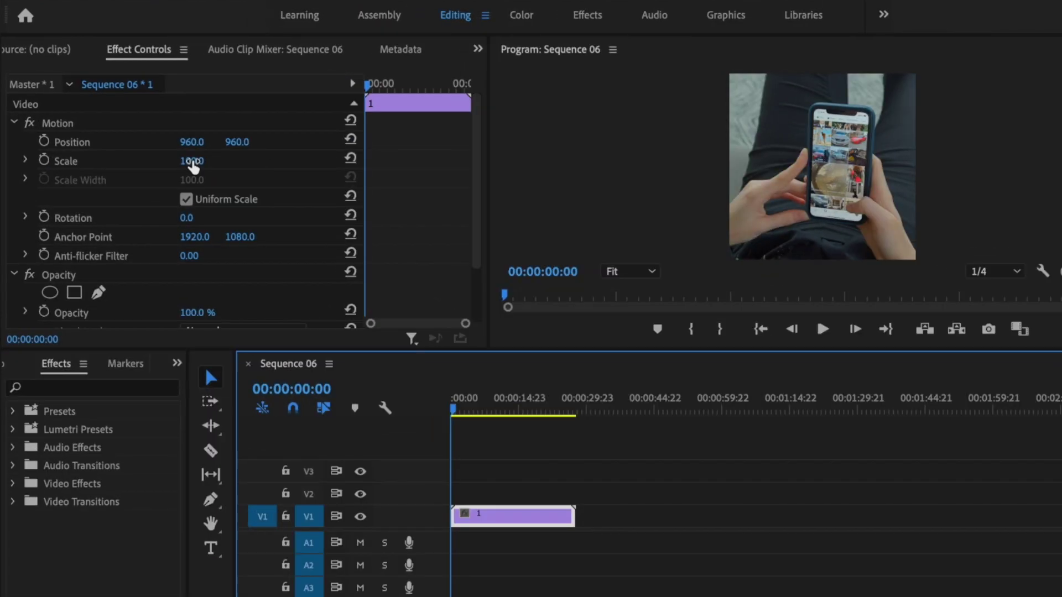
left_click_drag(192, 161, 133, 141)
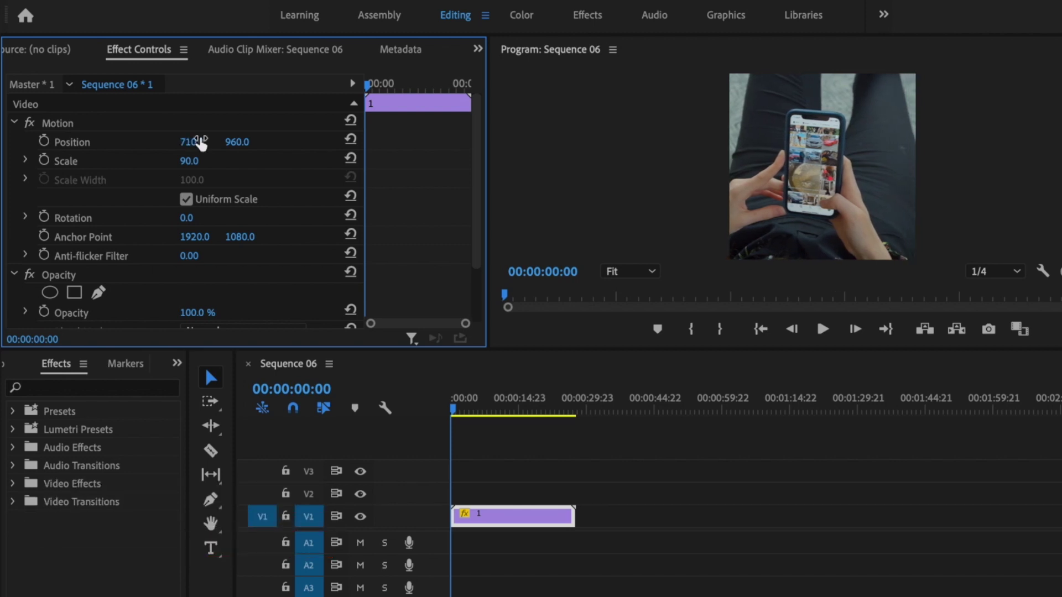
left_click(454, 404)
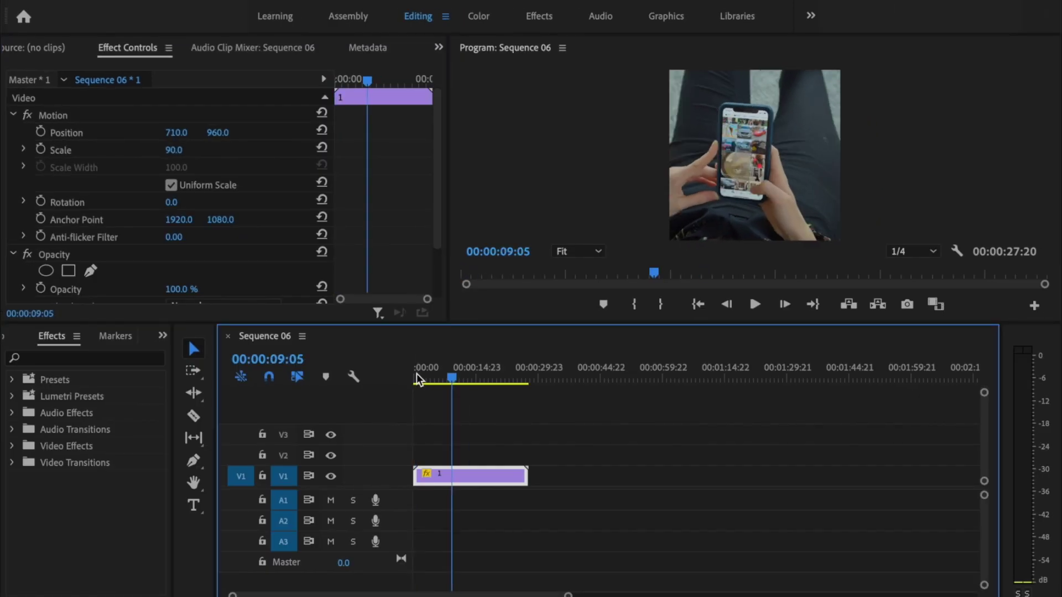
left_click(416, 375)
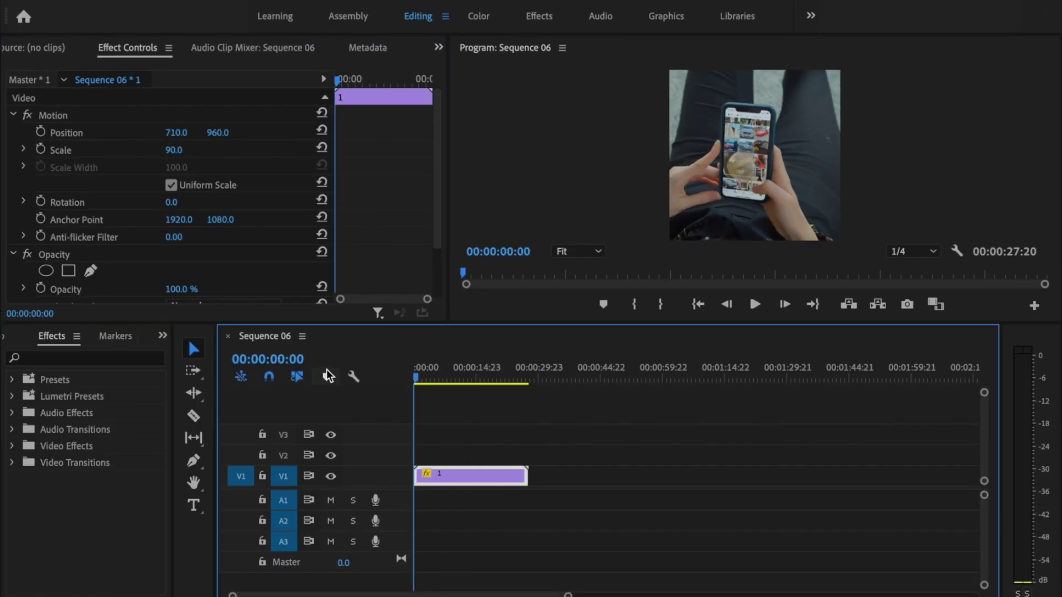
key("i")
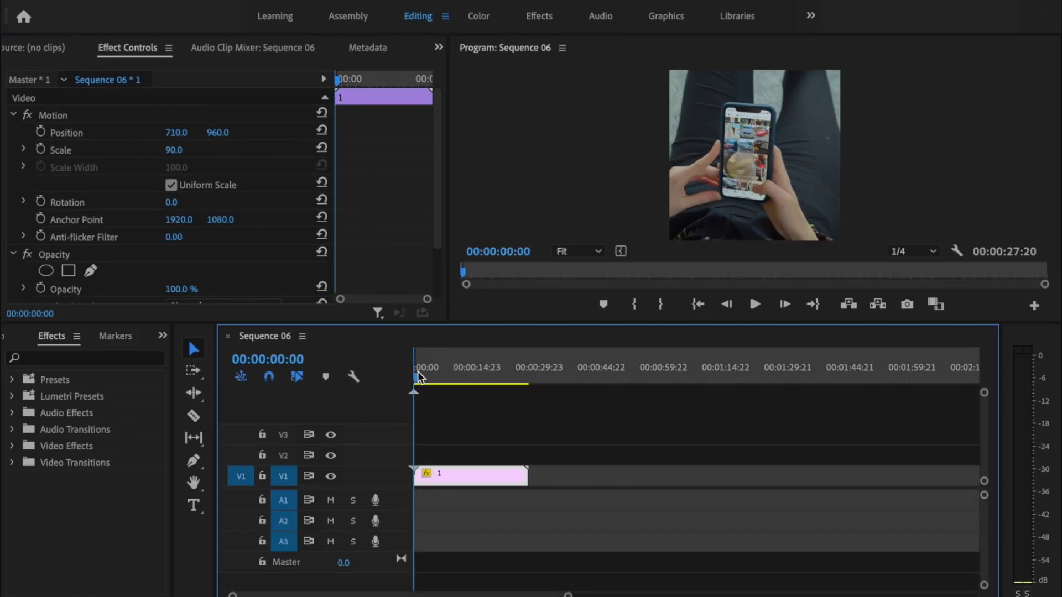
left_click_drag(417, 370, 531, 373)
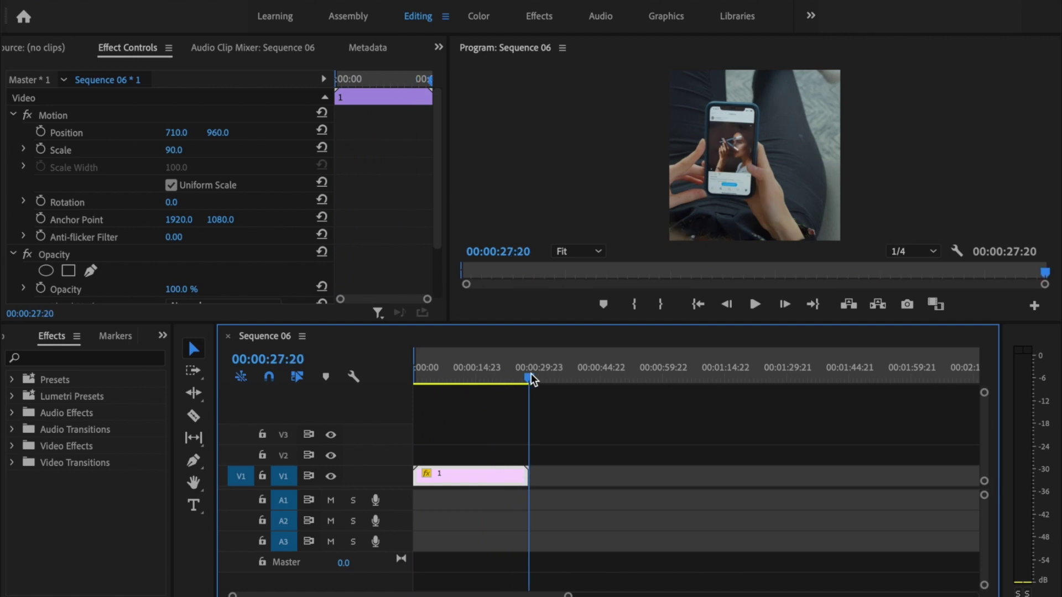
key("o")
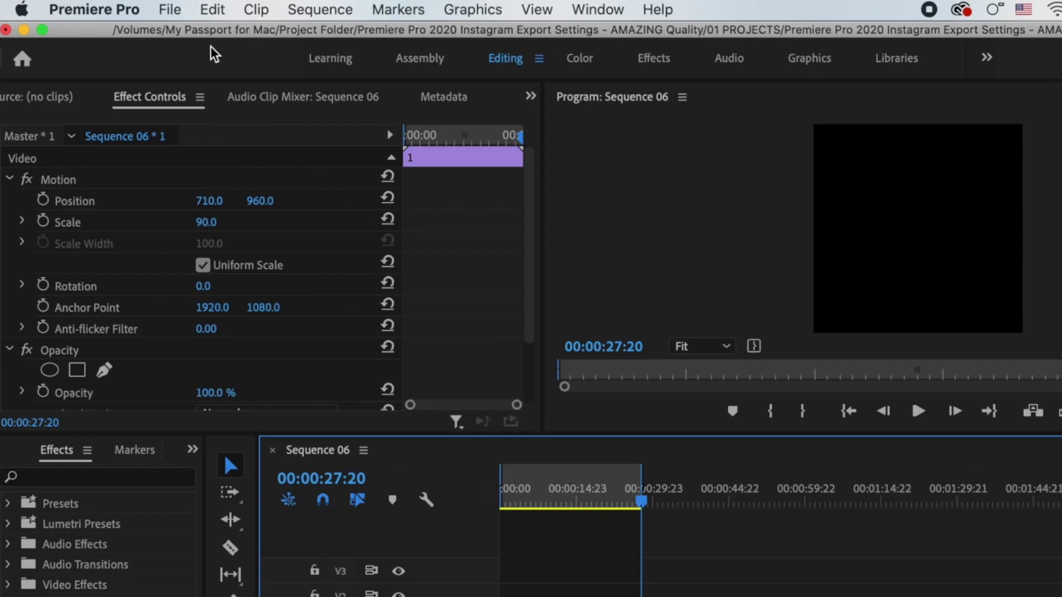
left_click(171, 9)
Open the media export settings for Sequence 06 with H.264 as the format.
mouse_move(343, 571)
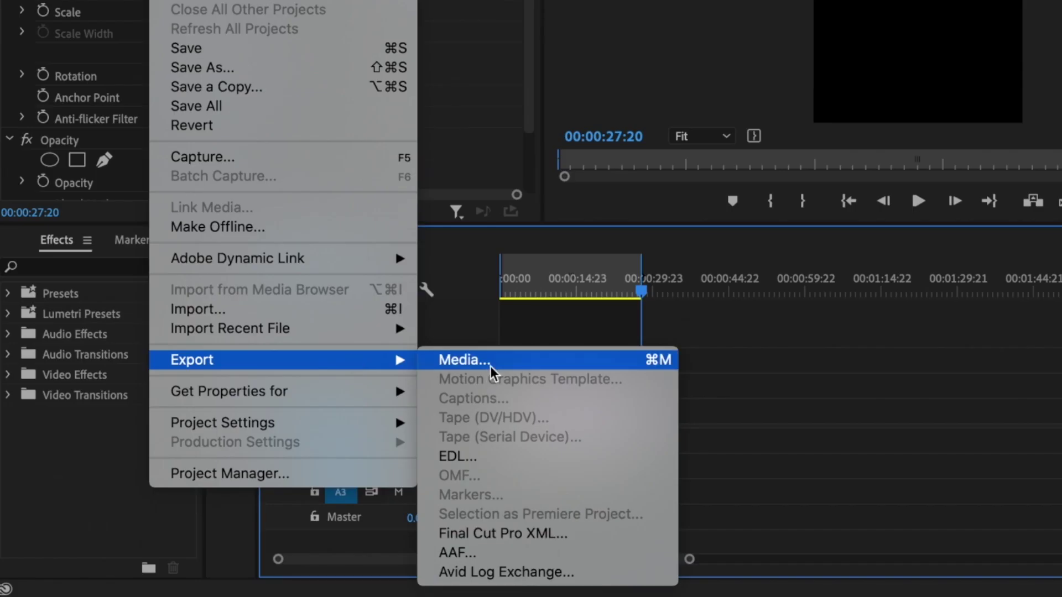
left_click(491, 571)
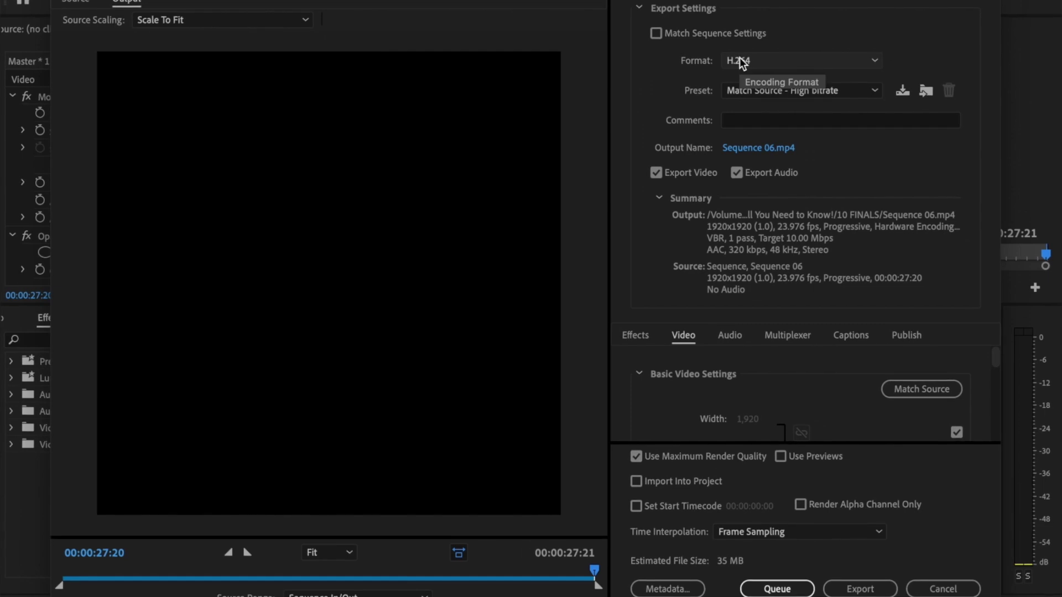
left_click(799, 62)
left_click(798, 61)
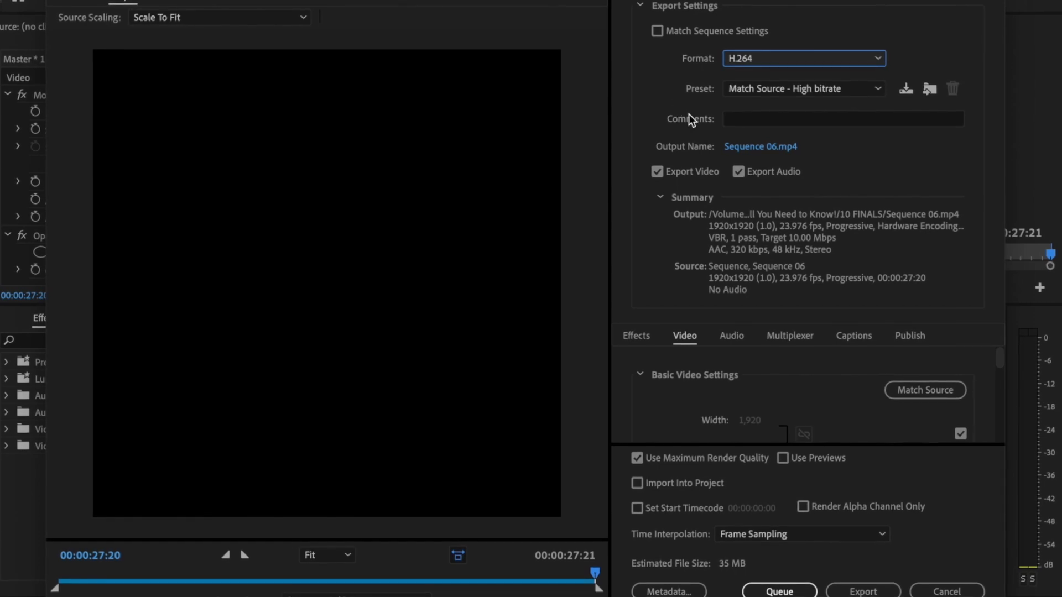
Rename the output file from Test to IG.mp4.
left_click(752, 147)
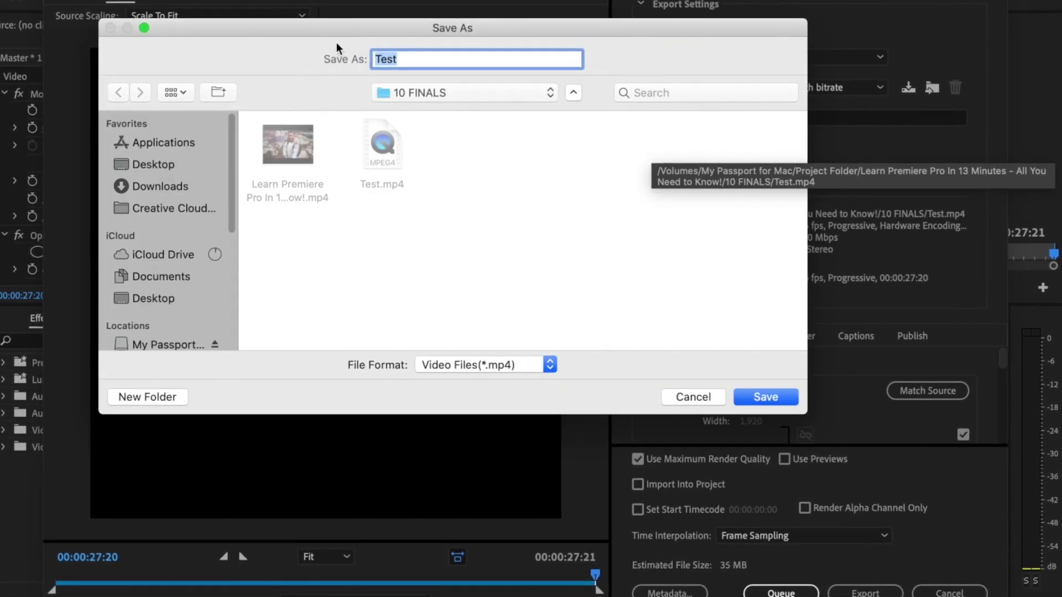
key("BackSpace")
type("IG")
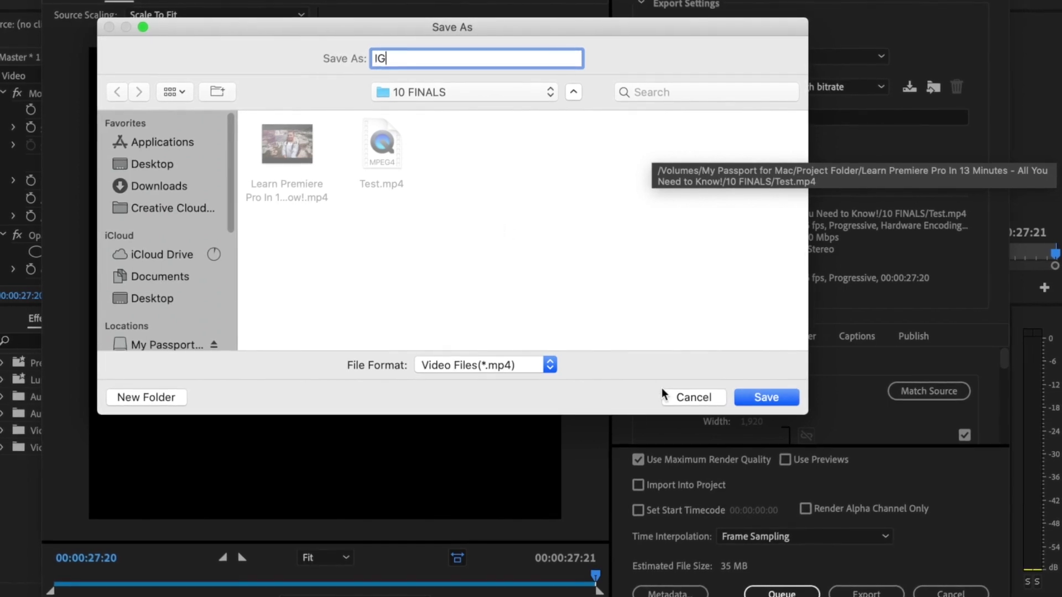
left_click(768, 397)
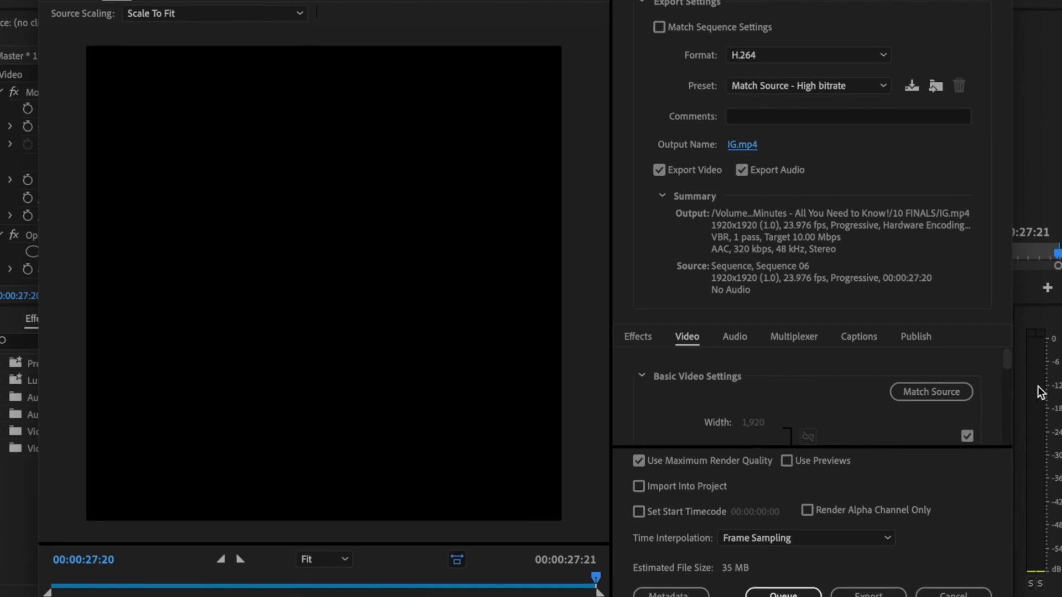
Turn on Render at Maximum Depth in the video export settings.
scroll(990, 366, "down", 2)
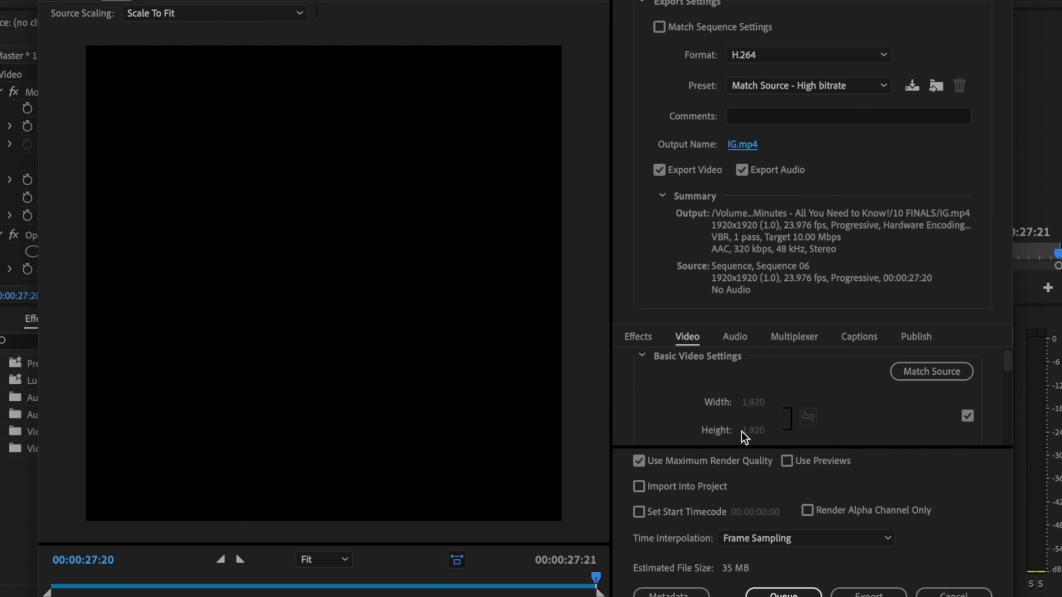
left_click(968, 416)
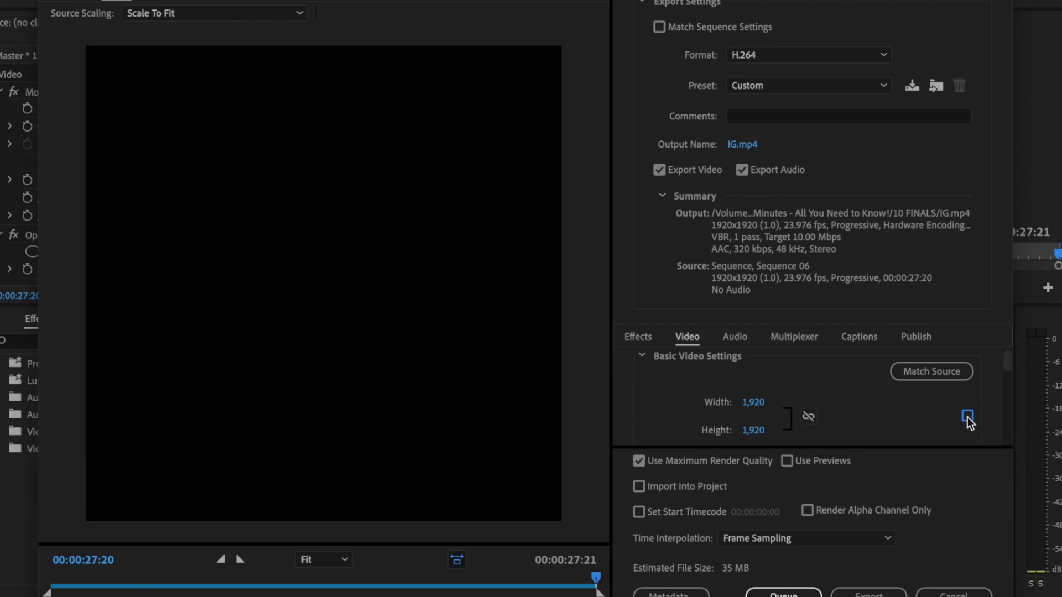
left_click(967, 416)
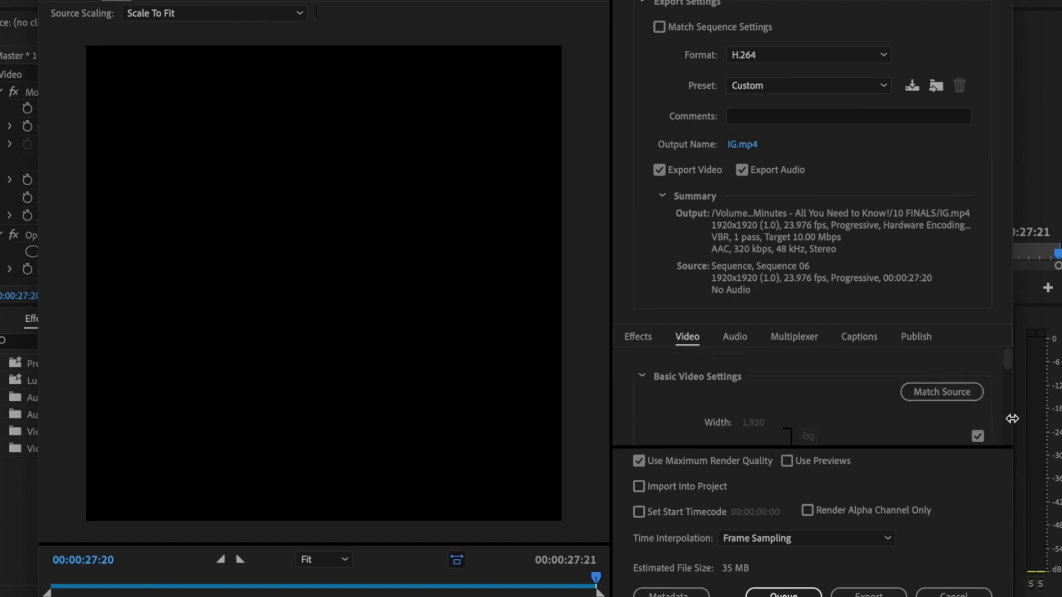
scroll(993, 389, "down", 3)
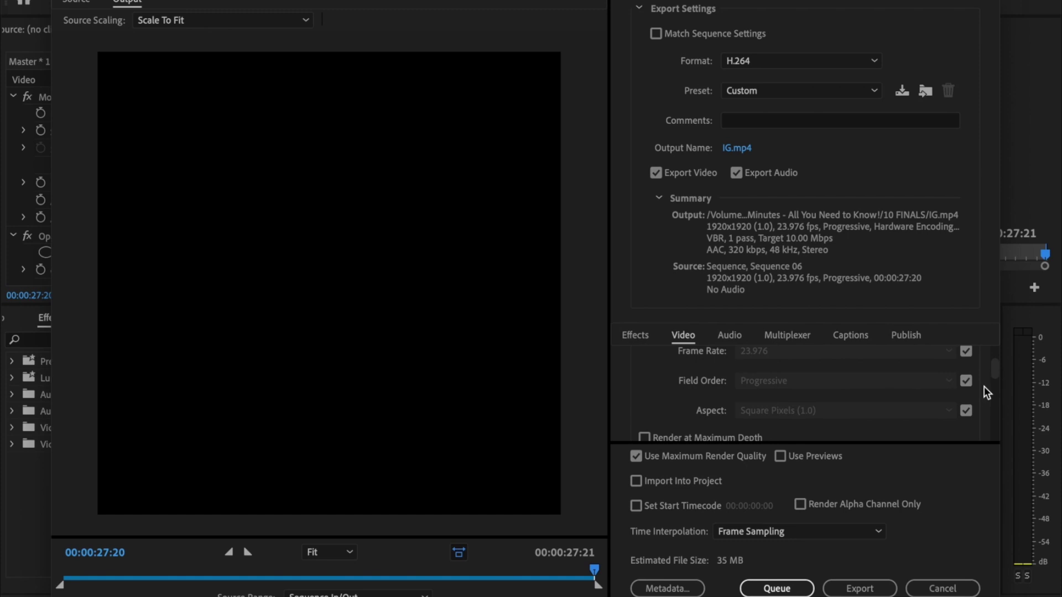
scroll(983, 386, "up", 1)
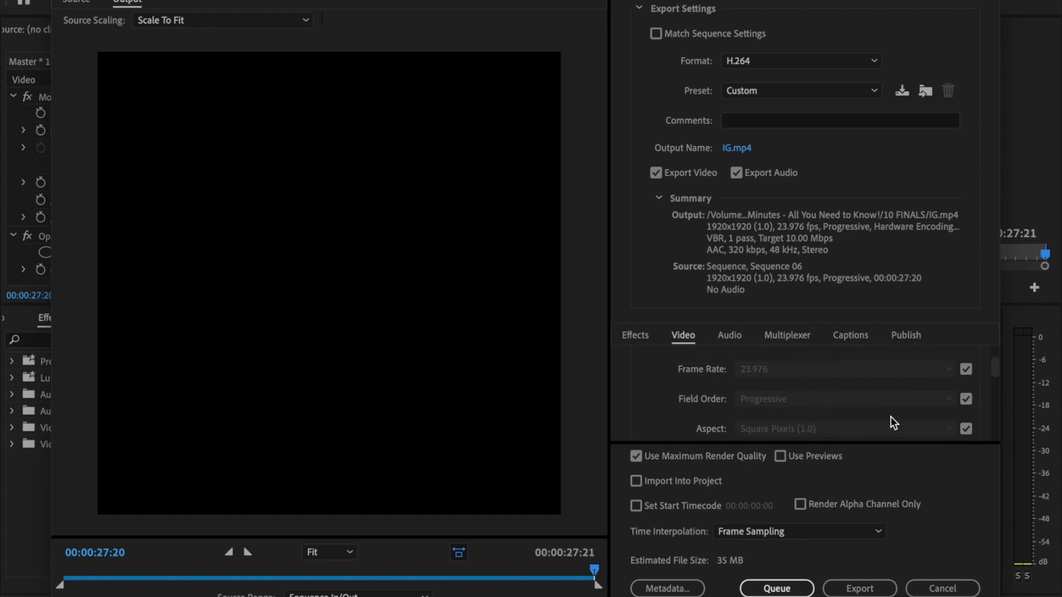
scroll(982, 404, "down", 2)
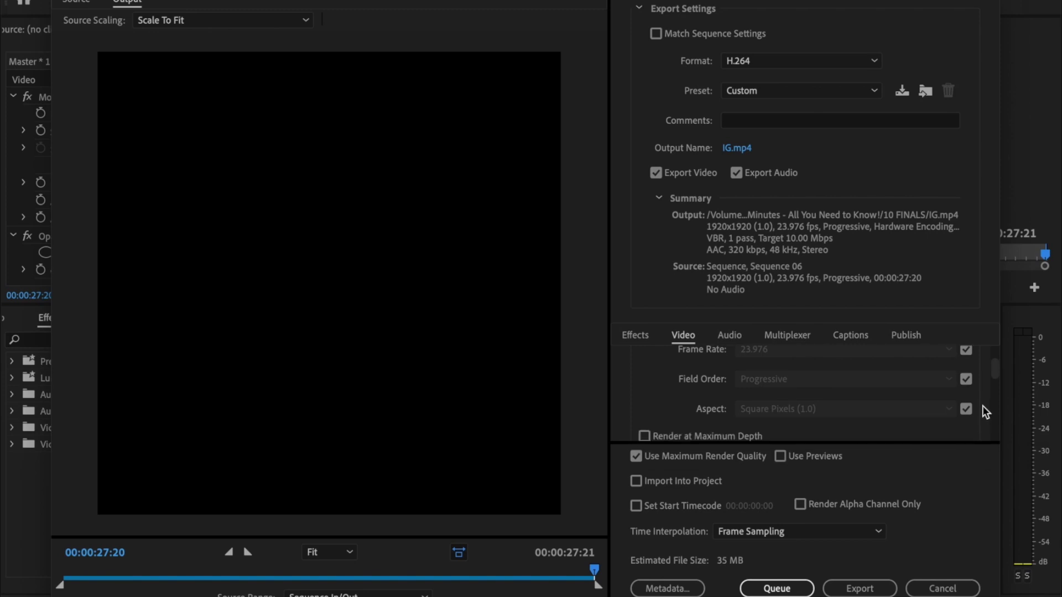
left_click(698, 416)
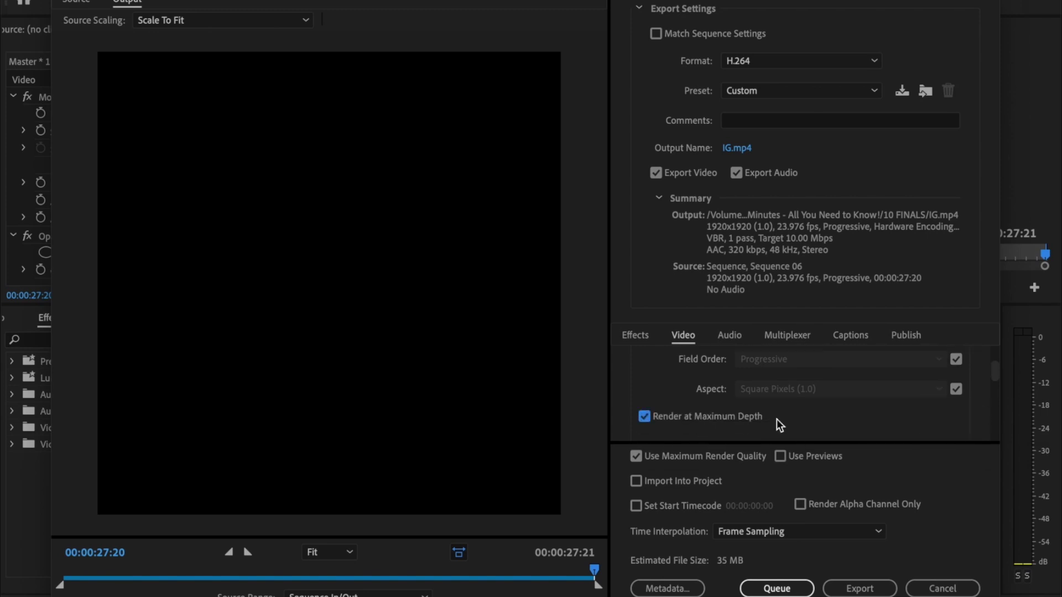
Switch performance to Software Encoding and set the H.264 profile to High.
scroll(980, 412, "down", 5)
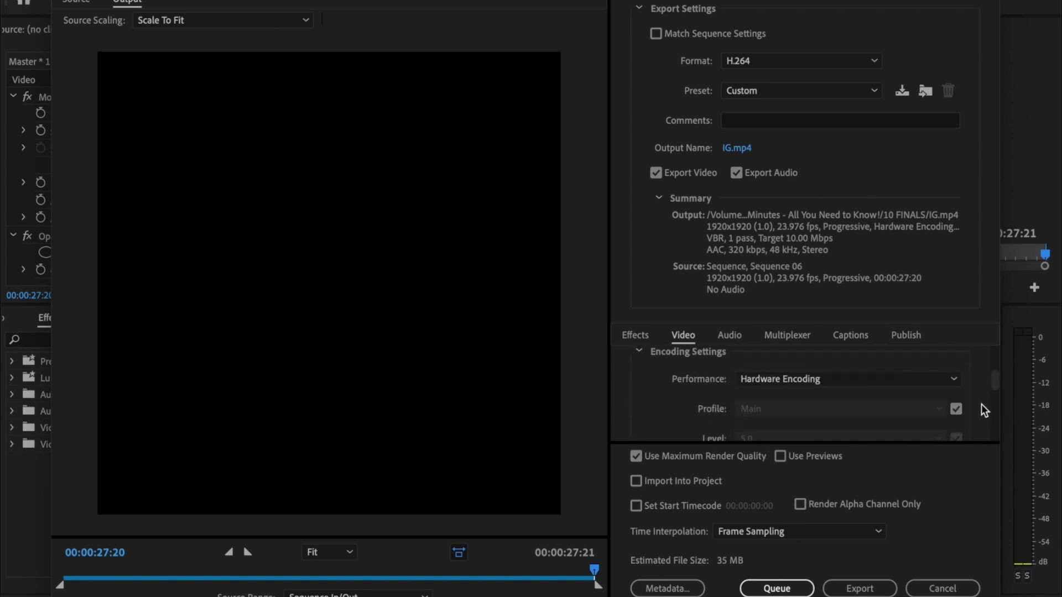
left_click(937, 380)
left_click(898, 416)
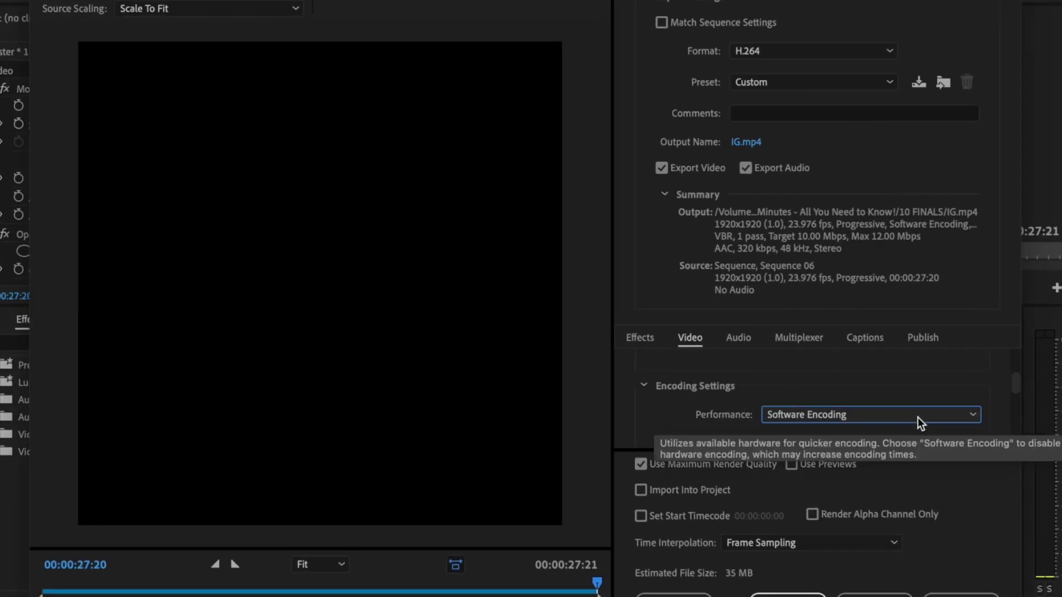
scroll(978, 406, "down", 2)
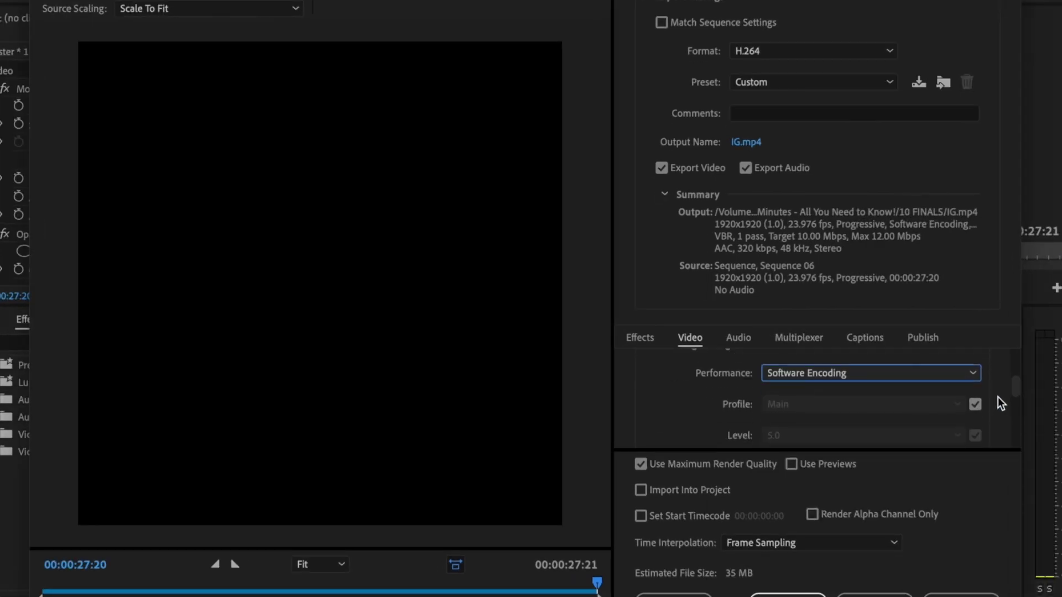
left_click(975, 404)
left_click(959, 405)
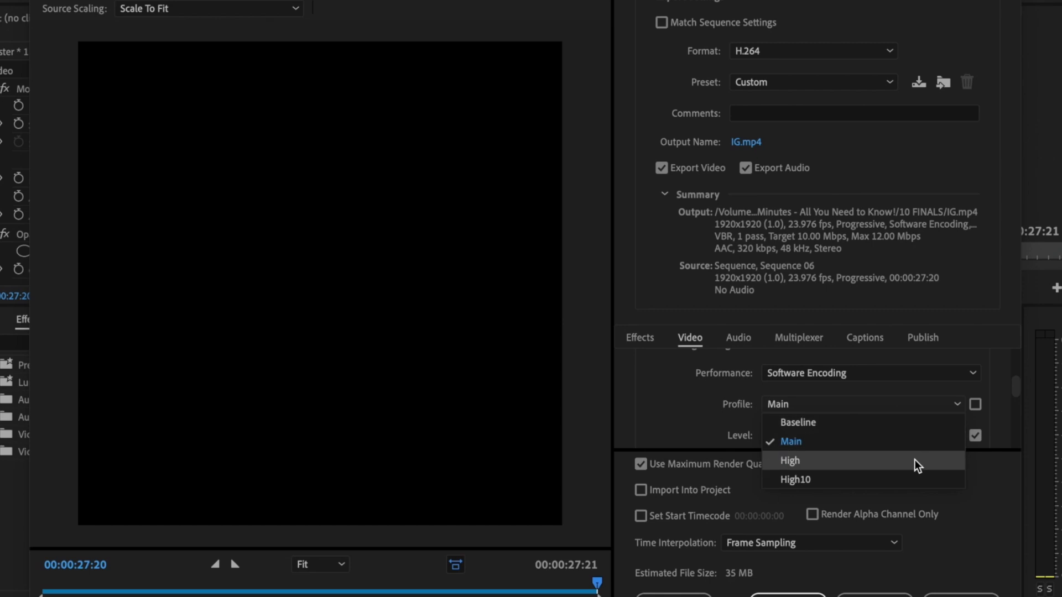
left_click(914, 460)
scroll(991, 409, "down", 2)
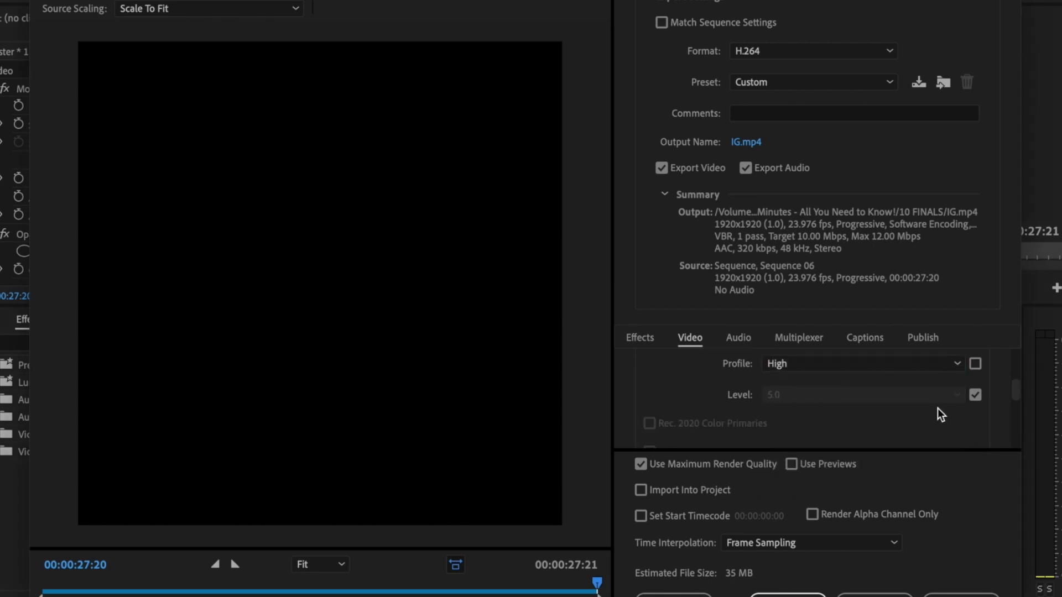
scroll(1000, 405, "down", 4)
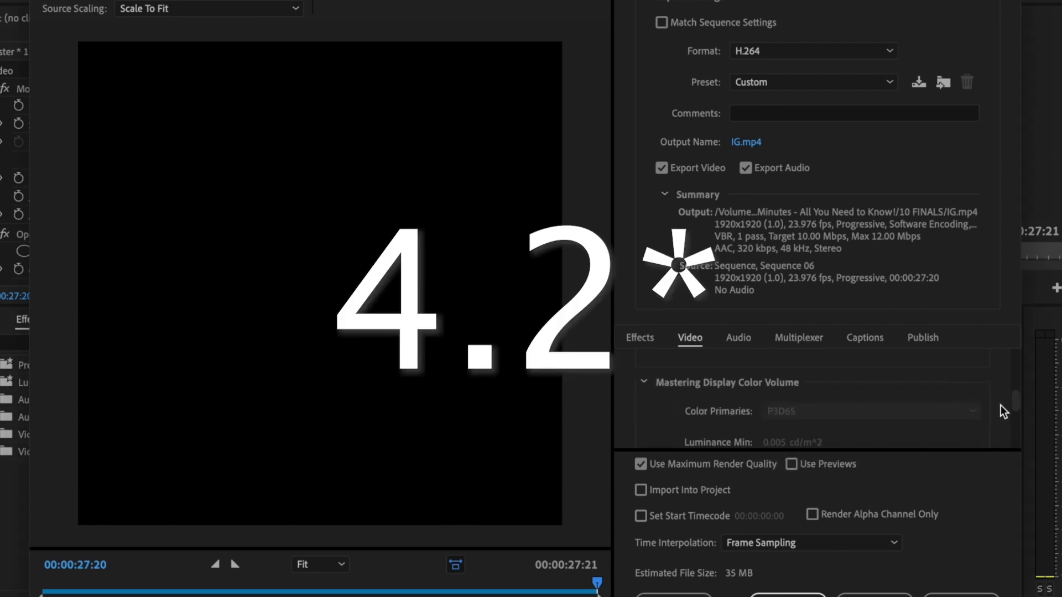
scroll(1000, 405, "down", 5)
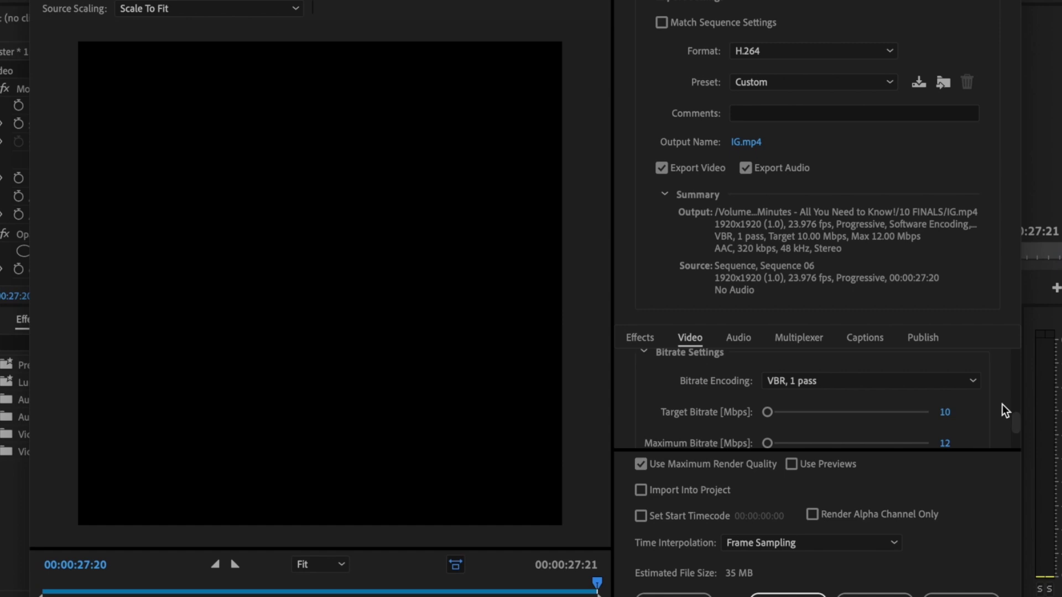
Choose VBR 2 pass encoding with a 20 Mbps target bitrate.
left_click(968, 381)
left_click(915, 436)
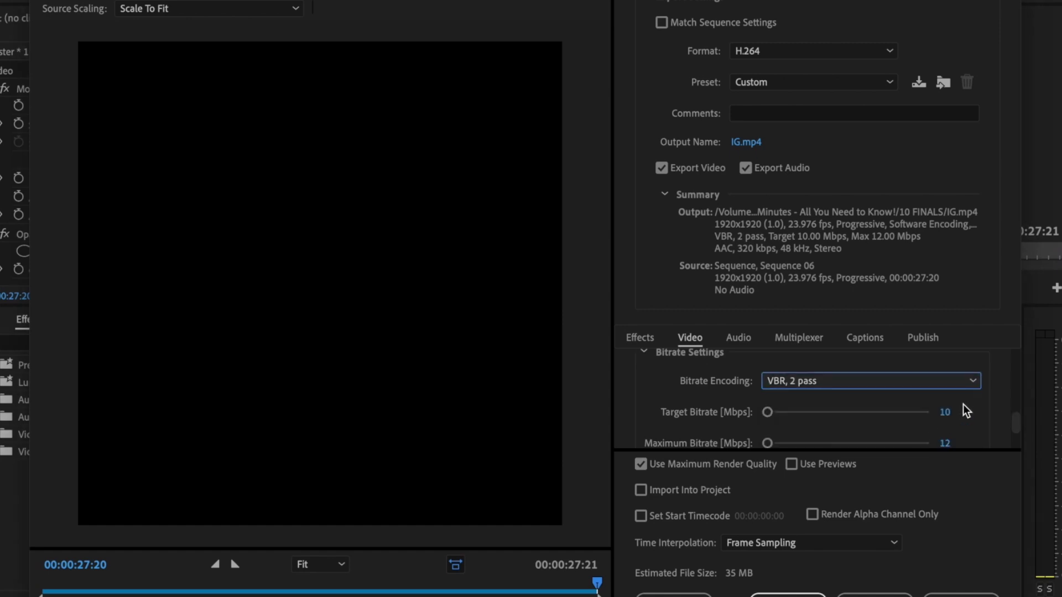
scroll(973, 395, "down", 1)
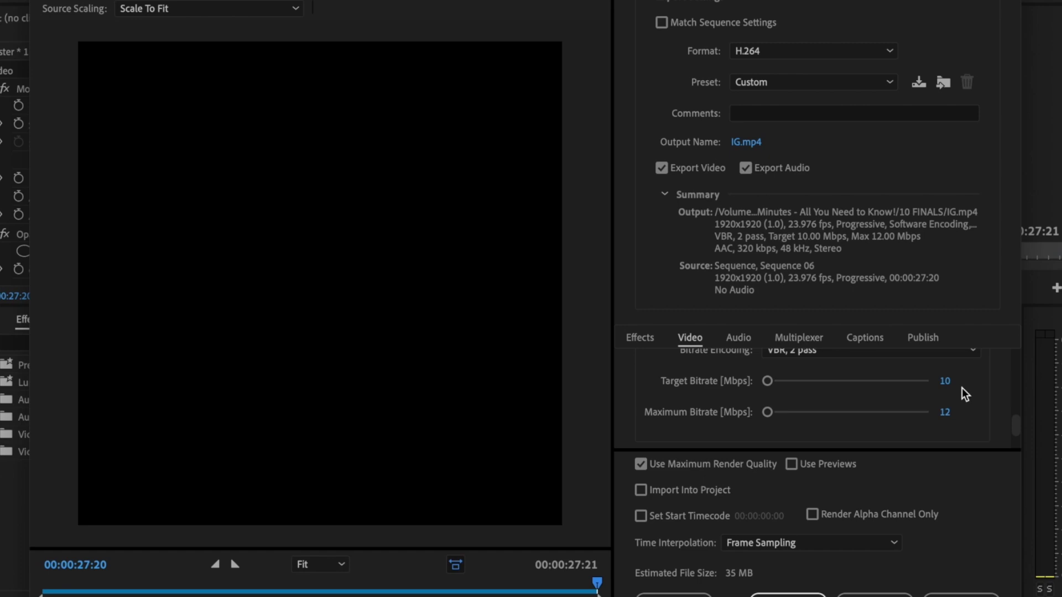
left_click(943, 381)
type("20")
key("Return")
Set a 24 Mbps maximum bitrate, enable Maximum Render Quality, and start the export.
left_click(946, 412)
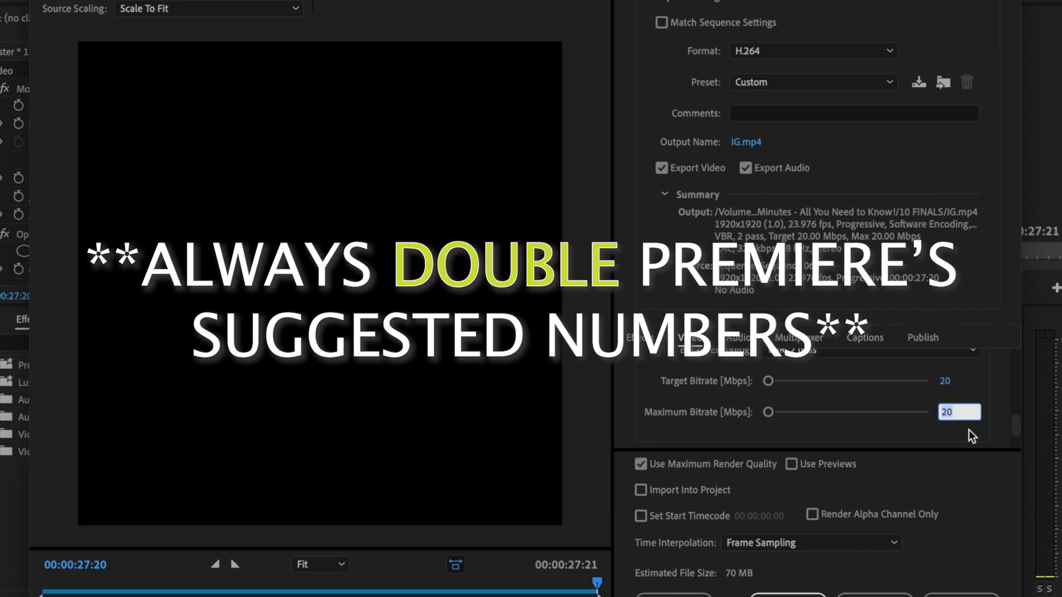
type("24")
key("Return")
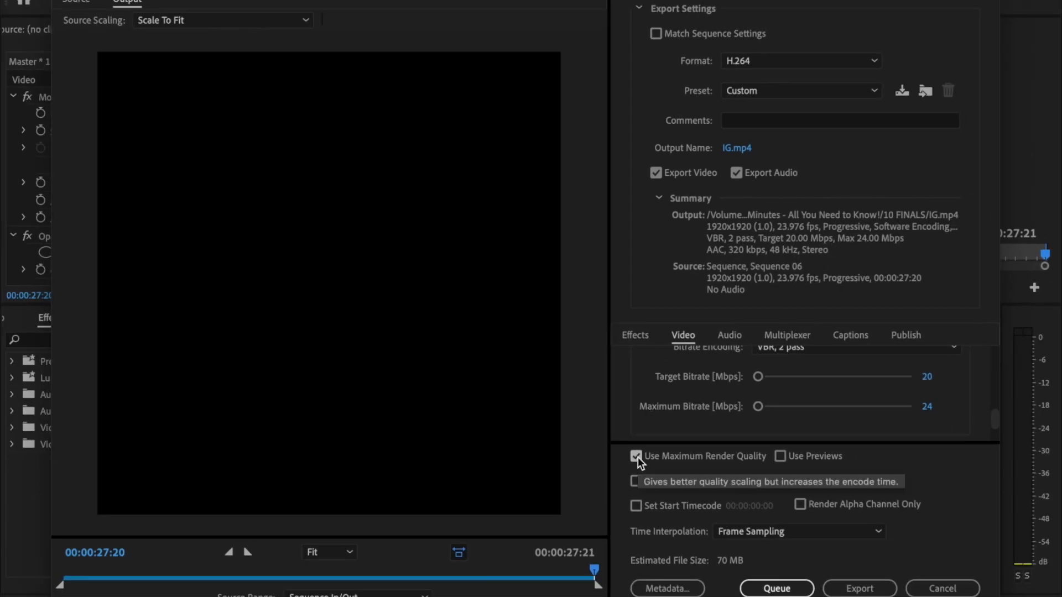
left_click(637, 457)
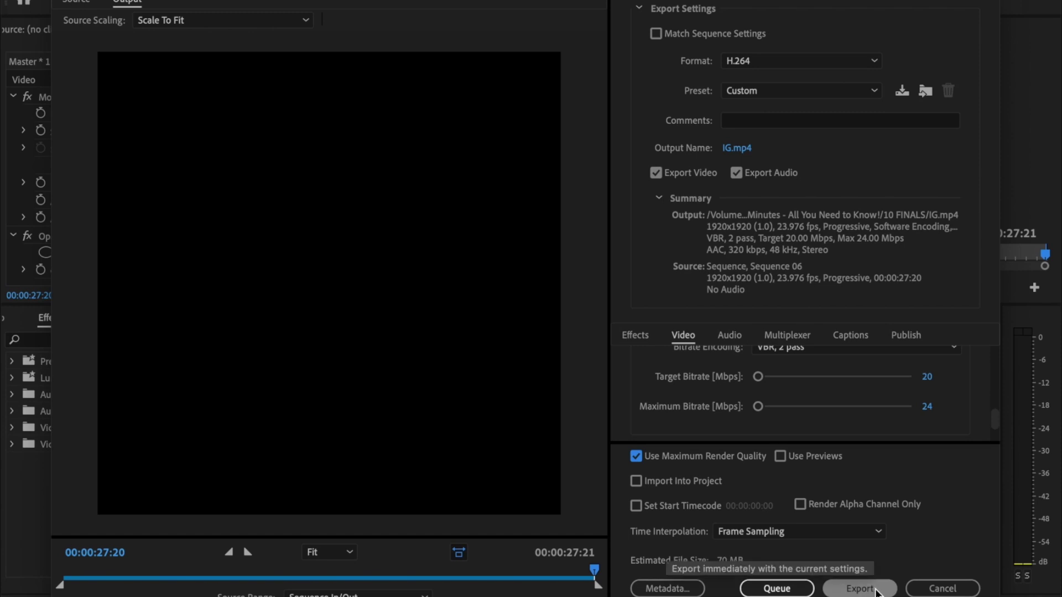
left_click(875, 591)
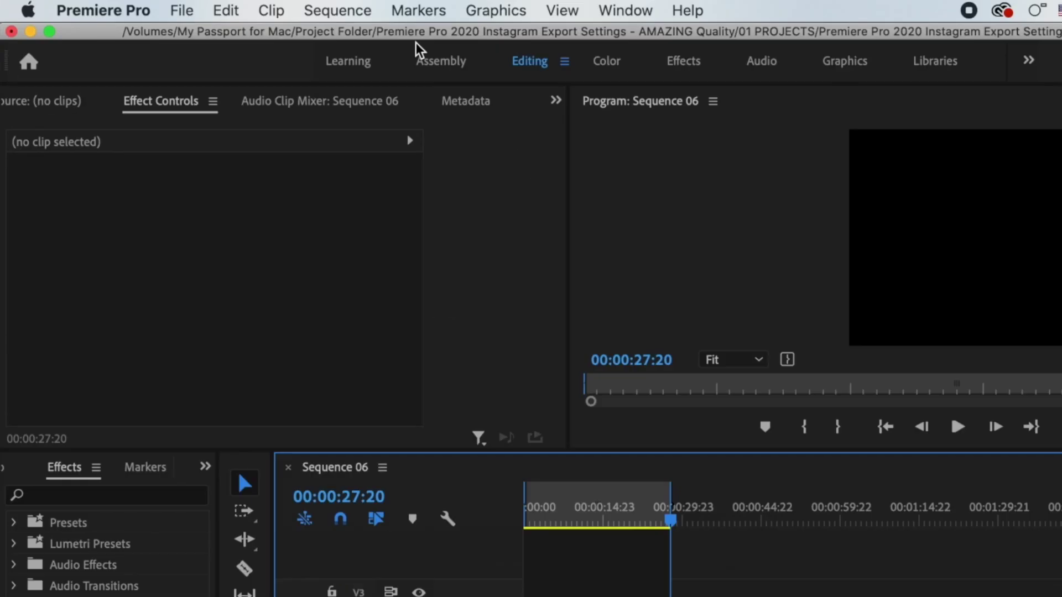
Change Sequence 06's frame size to 1200×1500 (4:5), accepting deletion of previews.
left_click(337, 11)
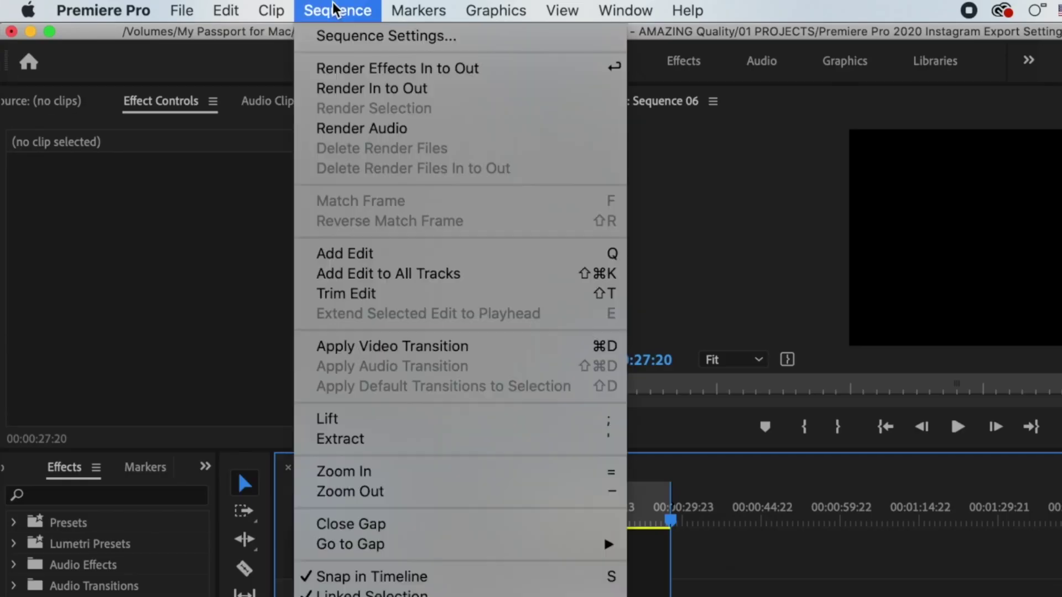
left_click(358, 37)
double_click(546, 173)
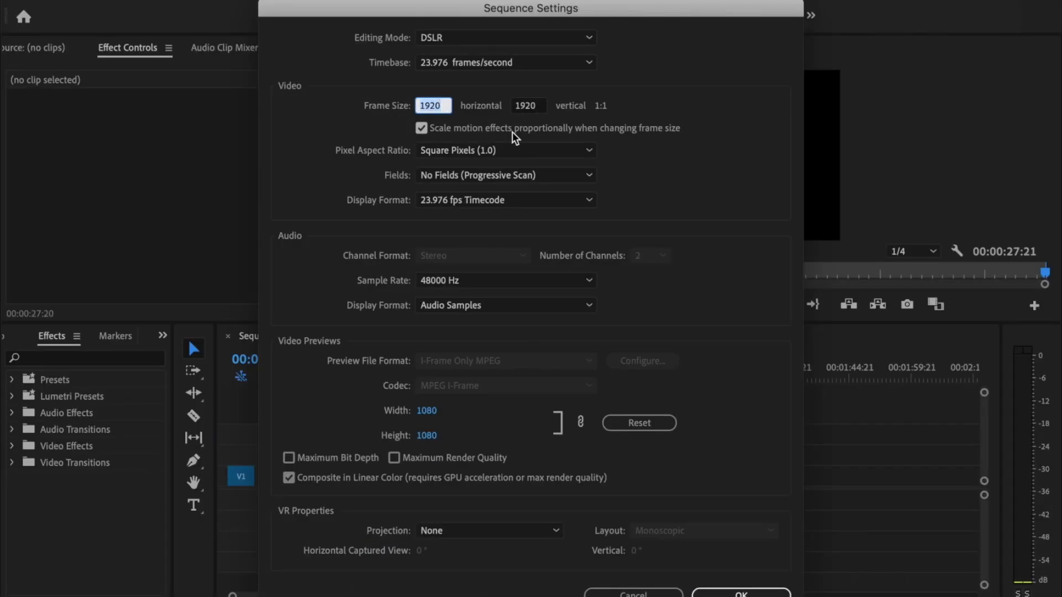
type("1200")
key("Tab")
type("1")
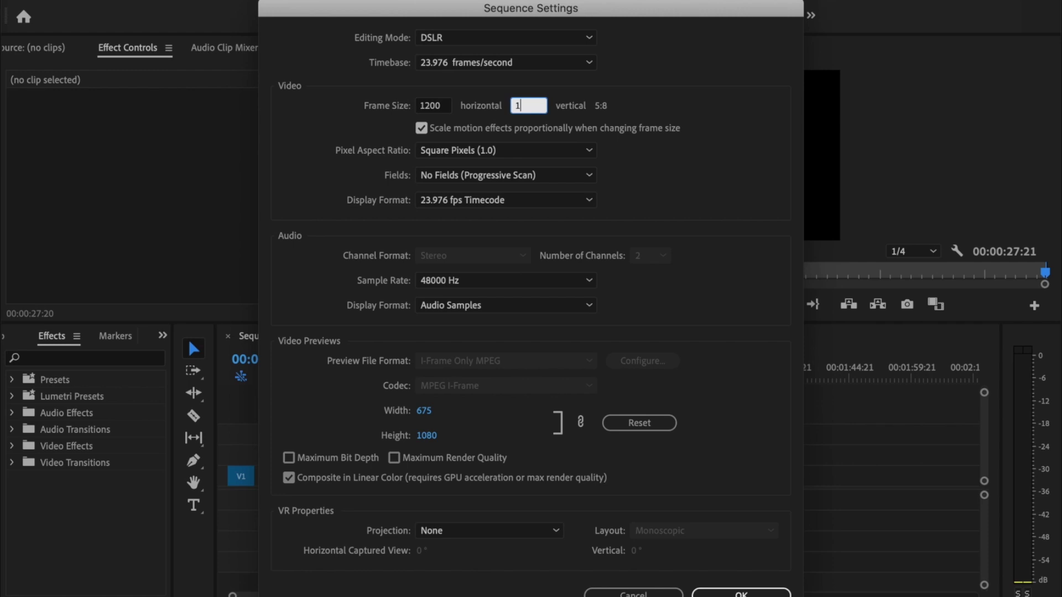
type("500")
left_click(751, 256)
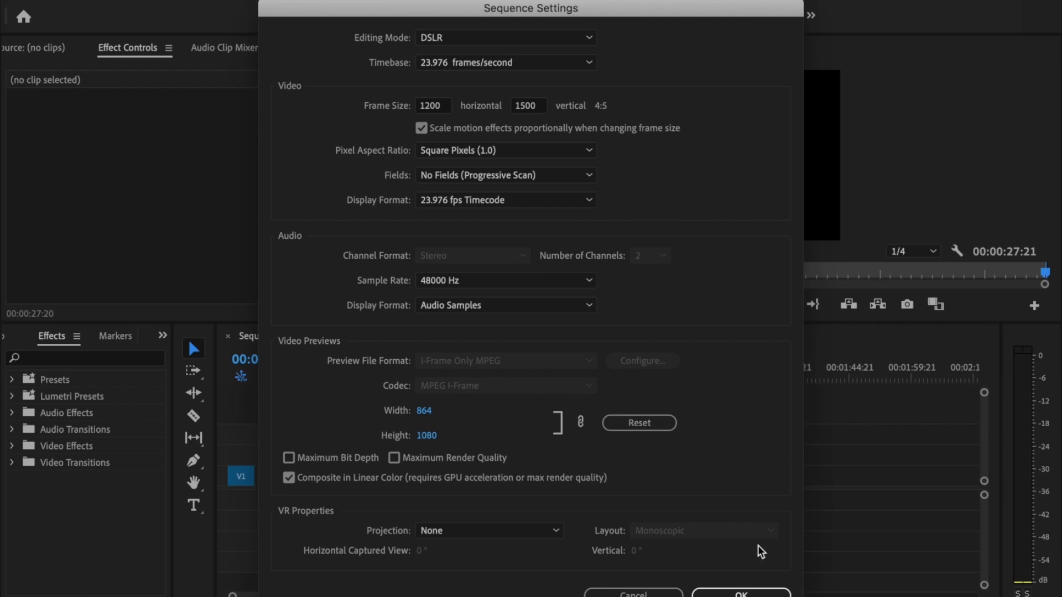
left_click(741, 592)
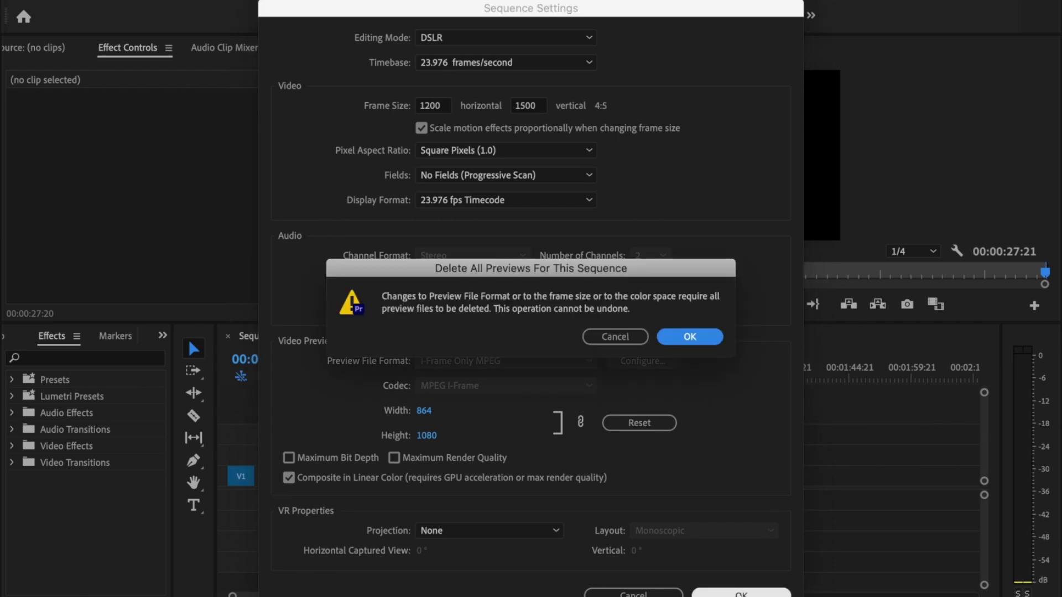
left_click(689, 336)
mouse_move(467, 379)
left_mouse_down()
mouse_move(447, 379)
mouse_move(456, 379)
left_mouse_up()
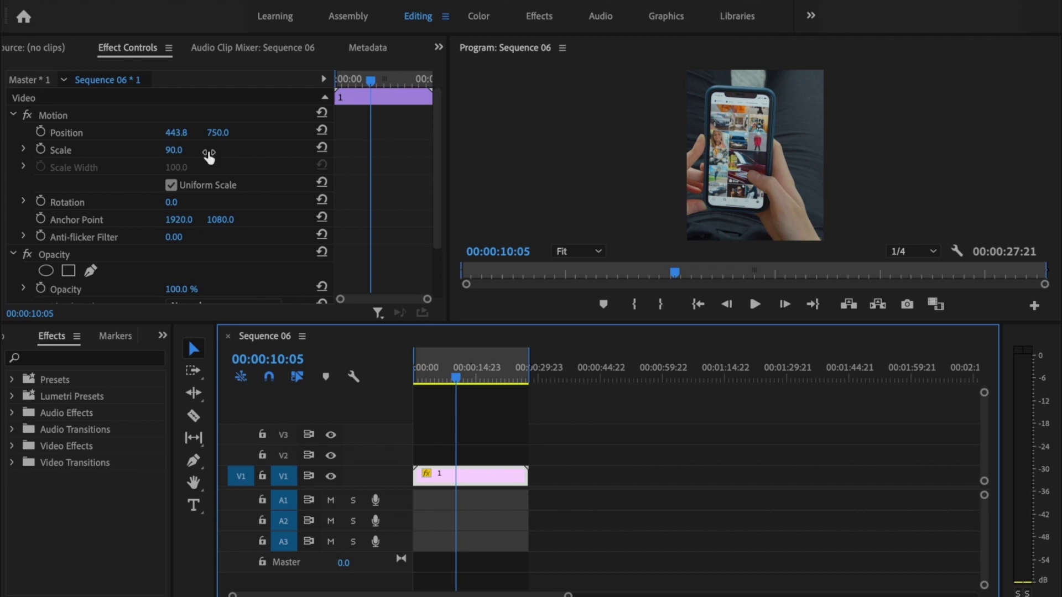
Scale clip 1 down to about 71 and shift it right to Position 527.8, 750.
left_click_drag(179, 132, 180, 132)
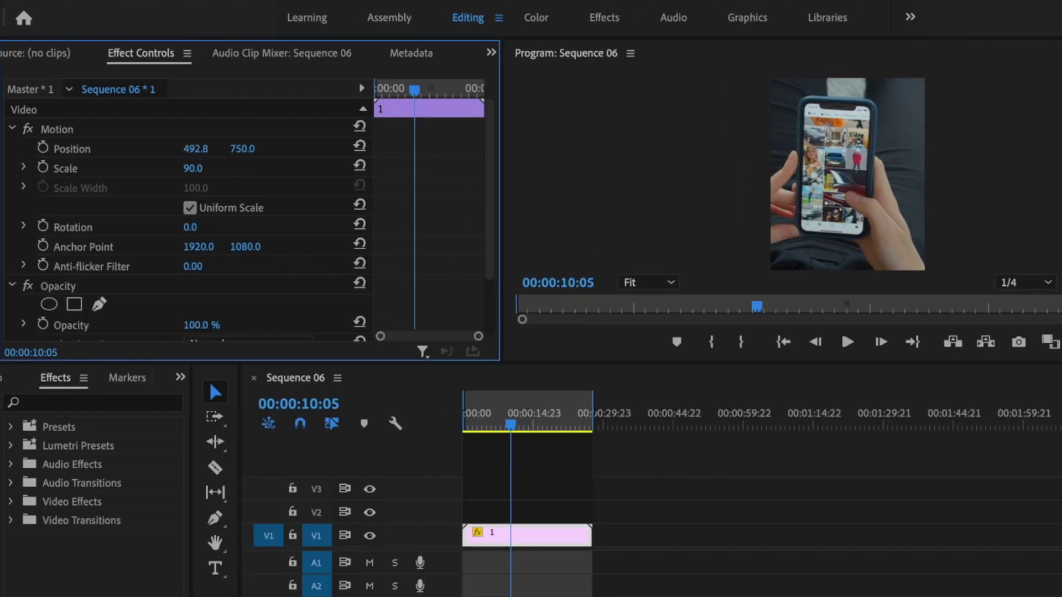
left_click_drag(194, 149, 209, 169)
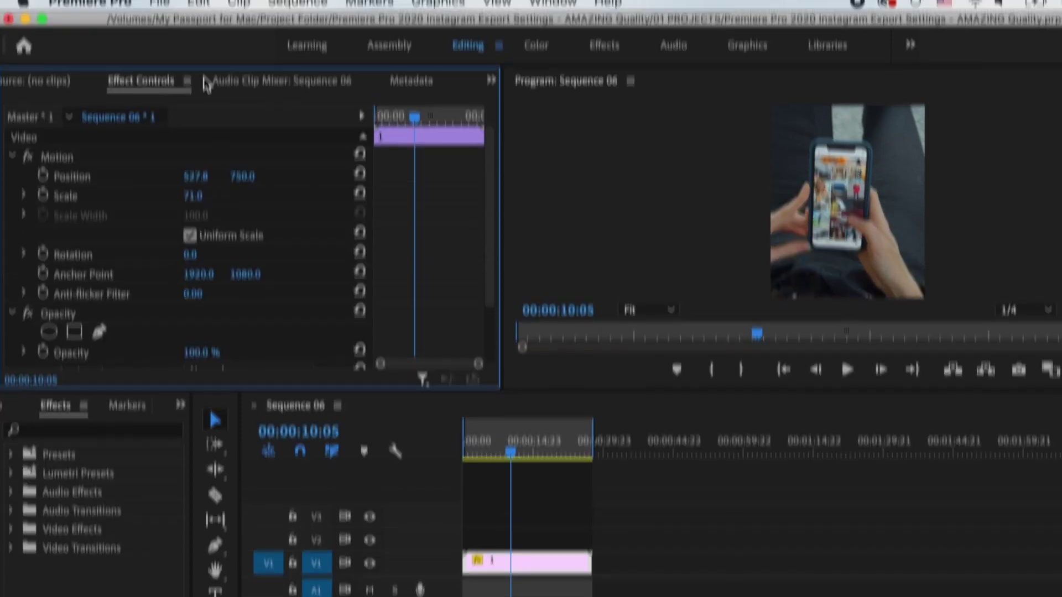
Reopen the media export settings and save the output as IG.mp4 in 10 FINALS.
left_click(159, 3)
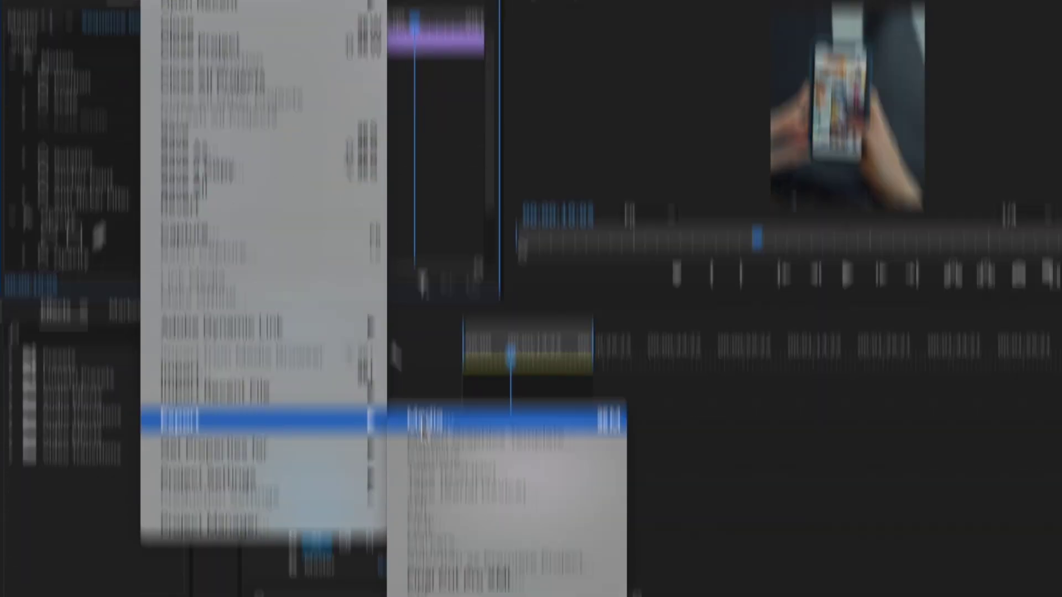
left_click(423, 525)
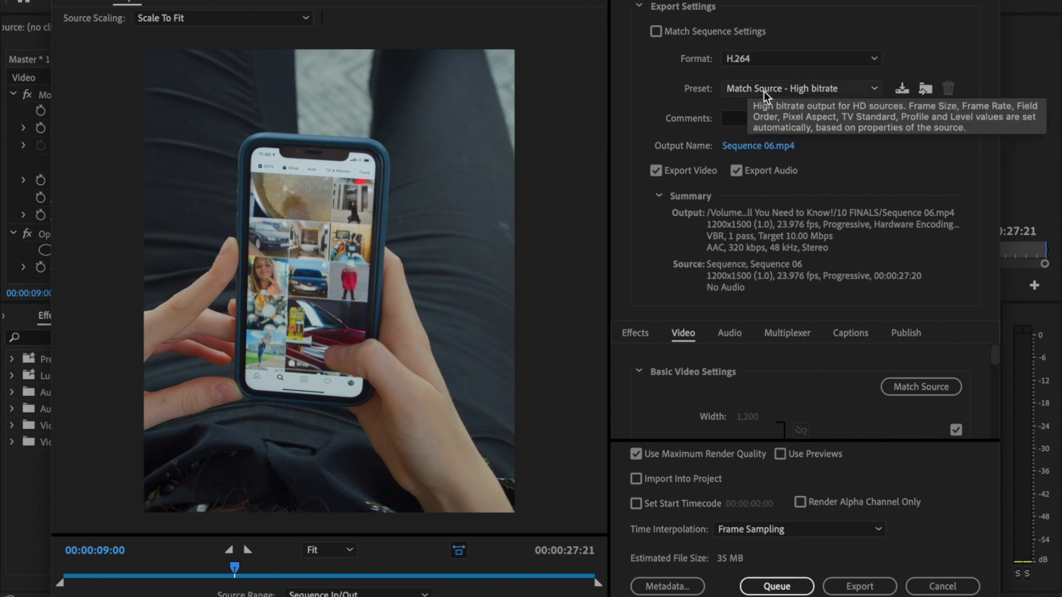
left_click(745, 145)
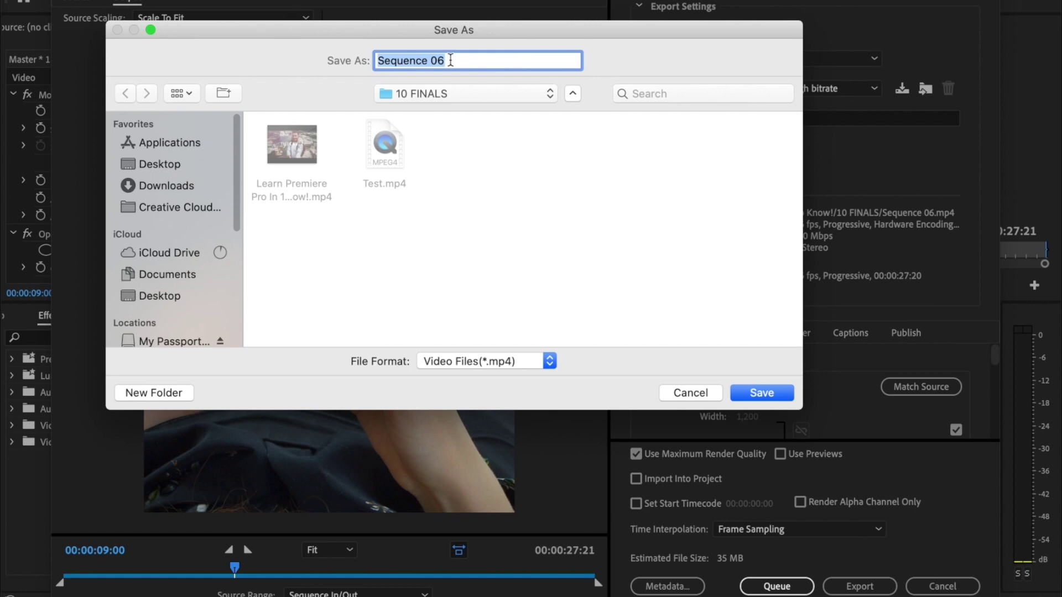
type("IG")
left_click(768, 393)
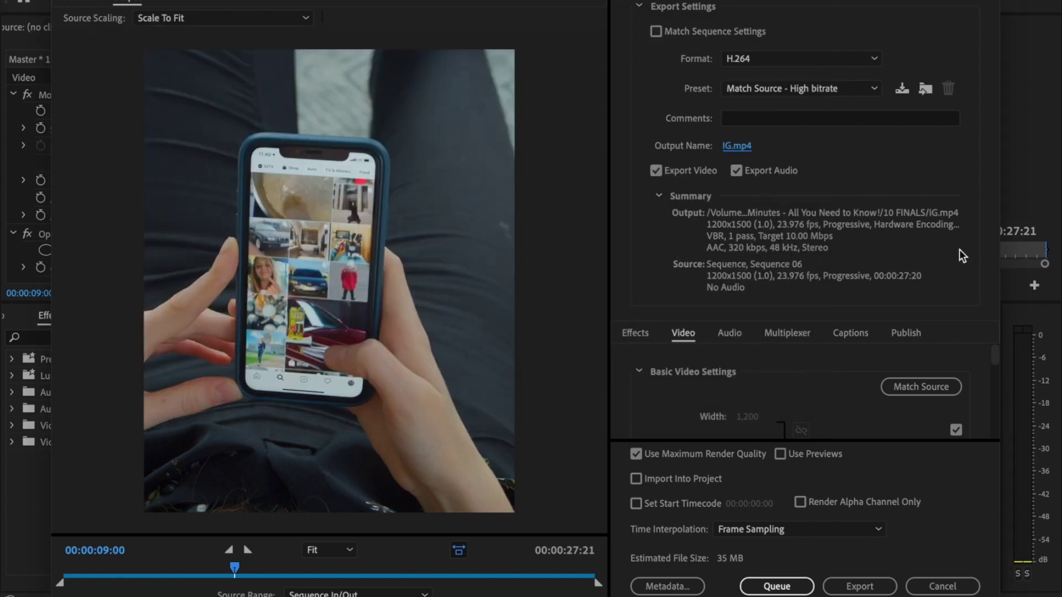
Toggle the width/height link off and back on, then enable Render at Maximum Depth.
scroll(968, 360, "down", 2)
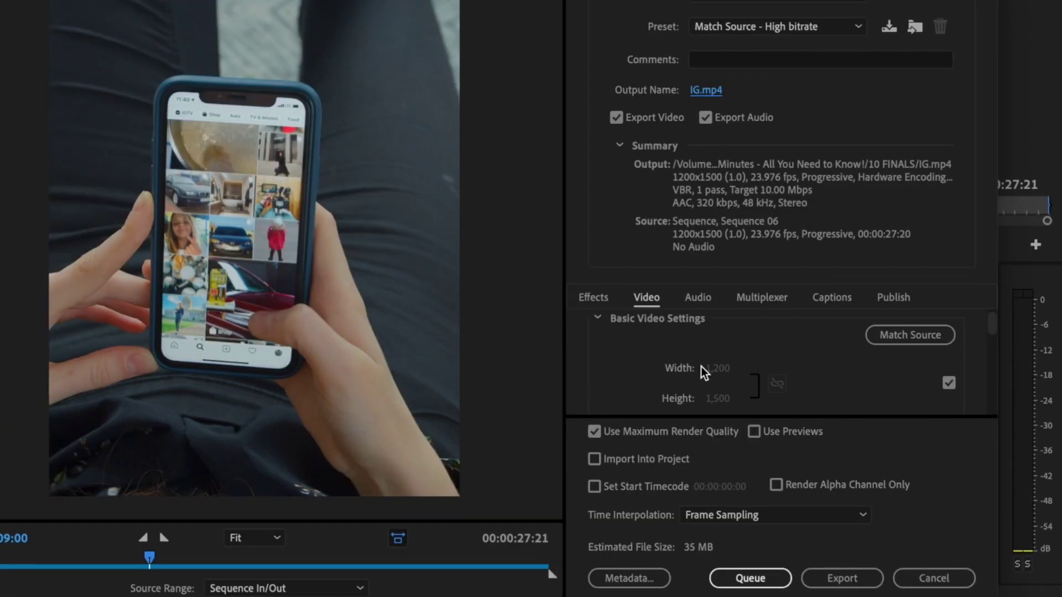
left_click(948, 384)
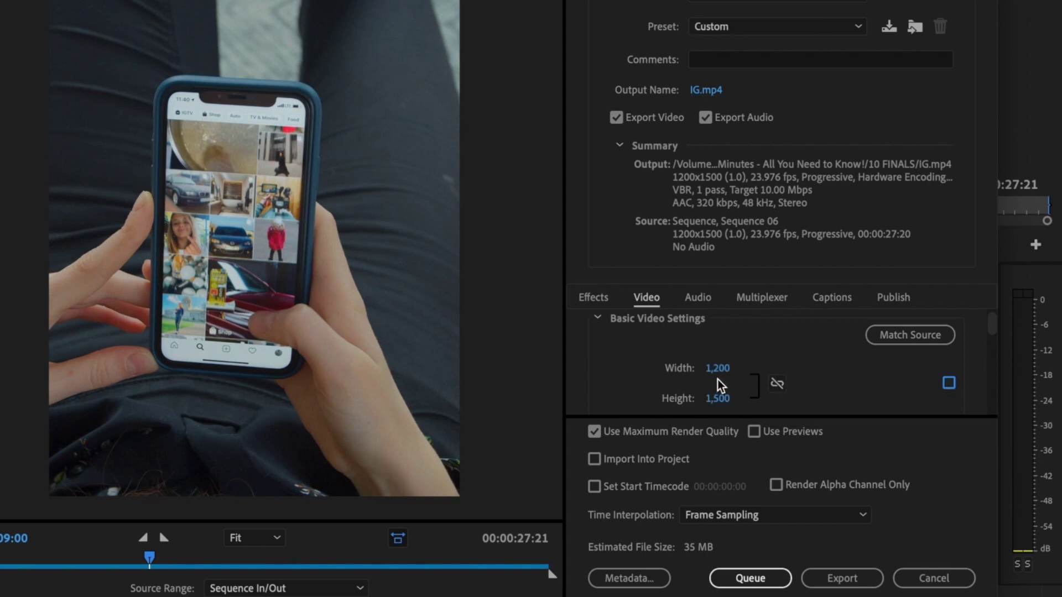
left_click(948, 382)
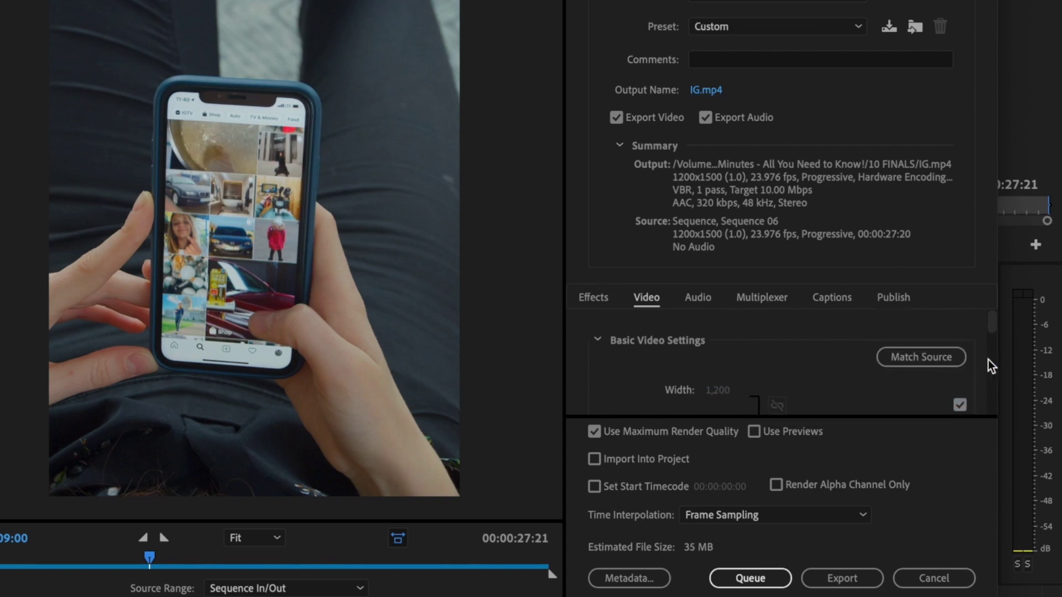
scroll(983, 364, "down", 5)
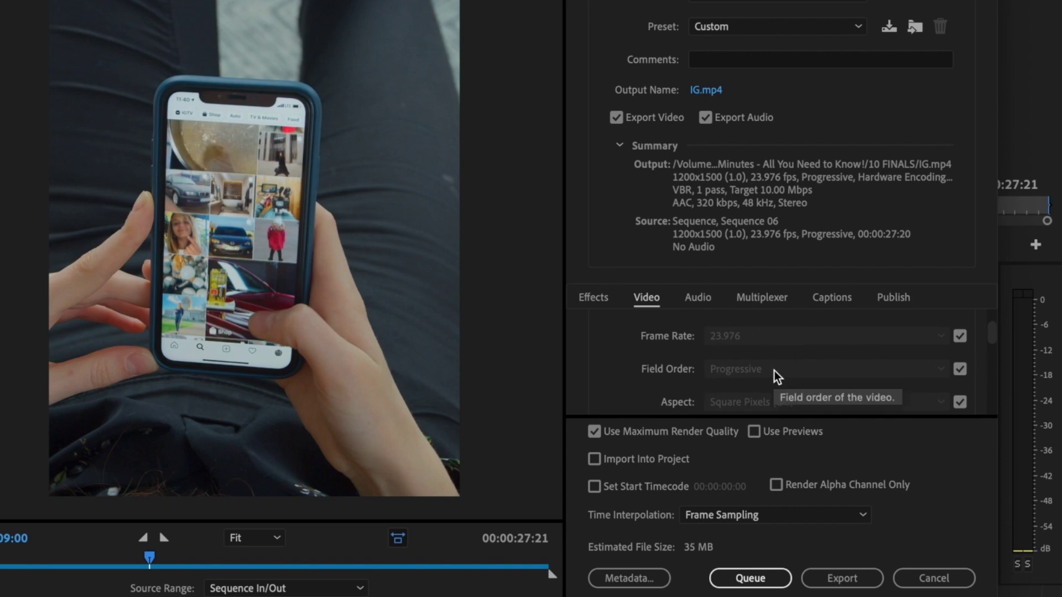
scroll(987, 387, "down", 2)
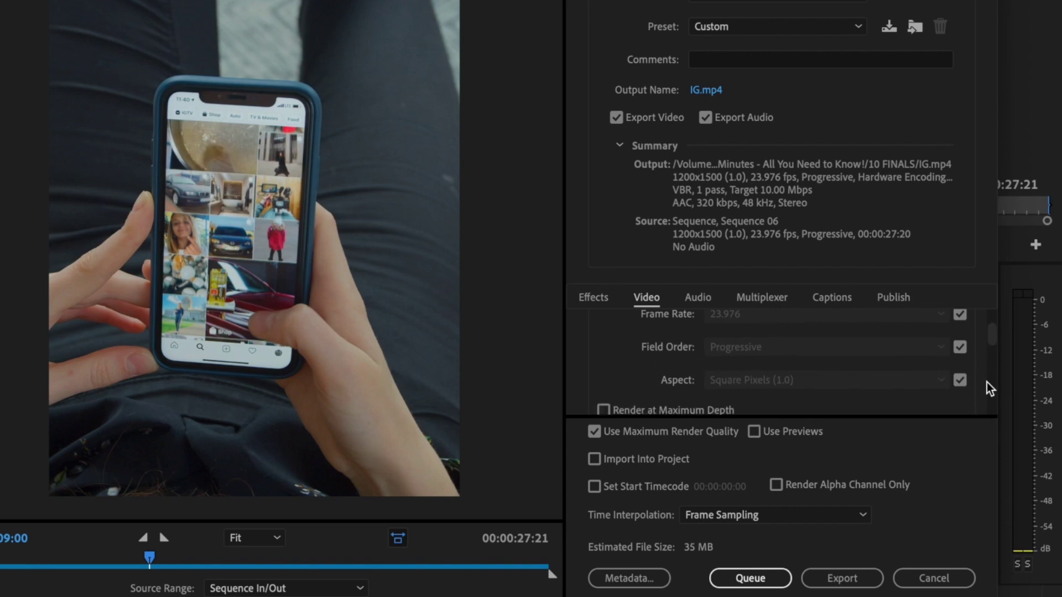
scroll(990, 390, "down", 1)
left_click(602, 377)
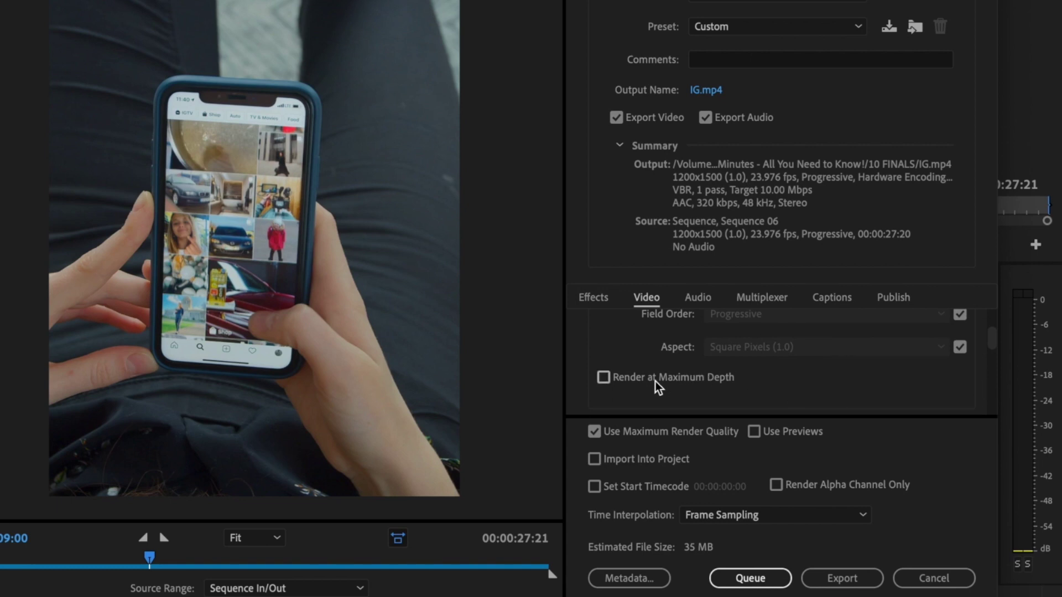
Switch Performance to Software Encoding, set the H.264 profile to High, and pick a new level.
scroll(970, 374, "down", 4)
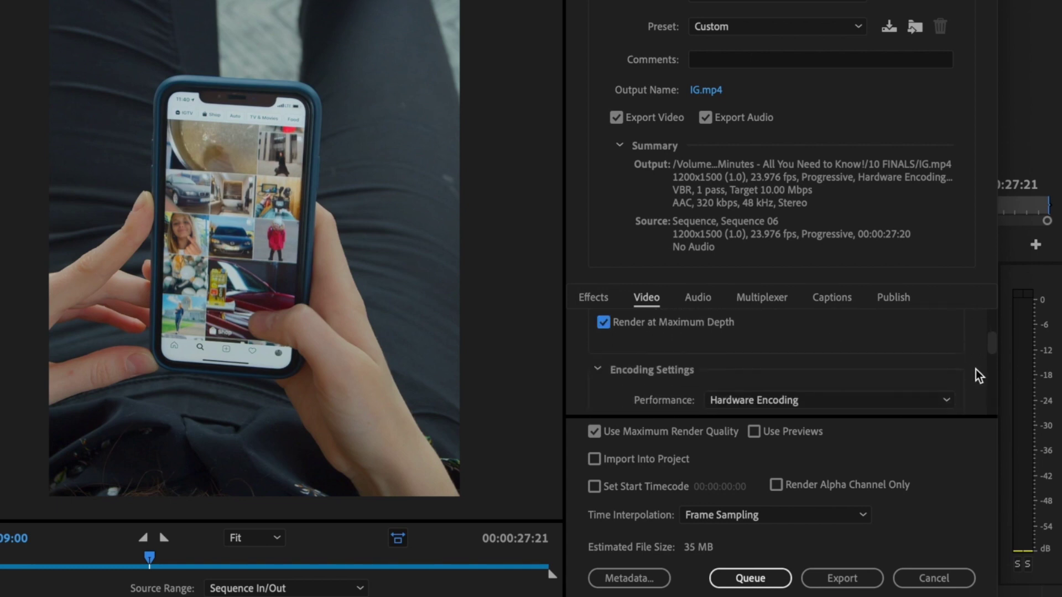
left_click(897, 365)
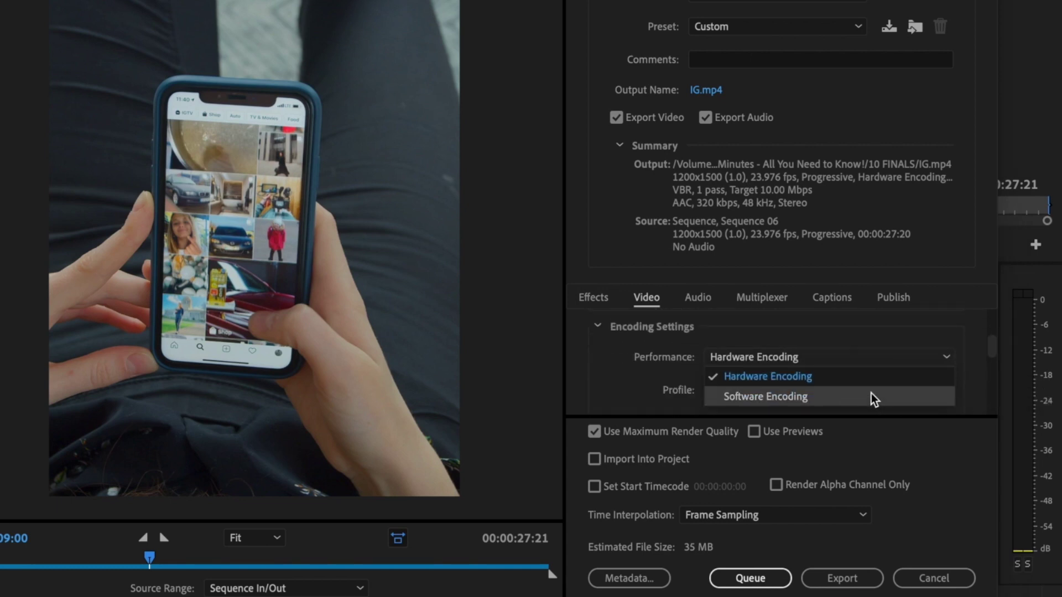
left_click(879, 397)
scroll(973, 367, "down", 3)
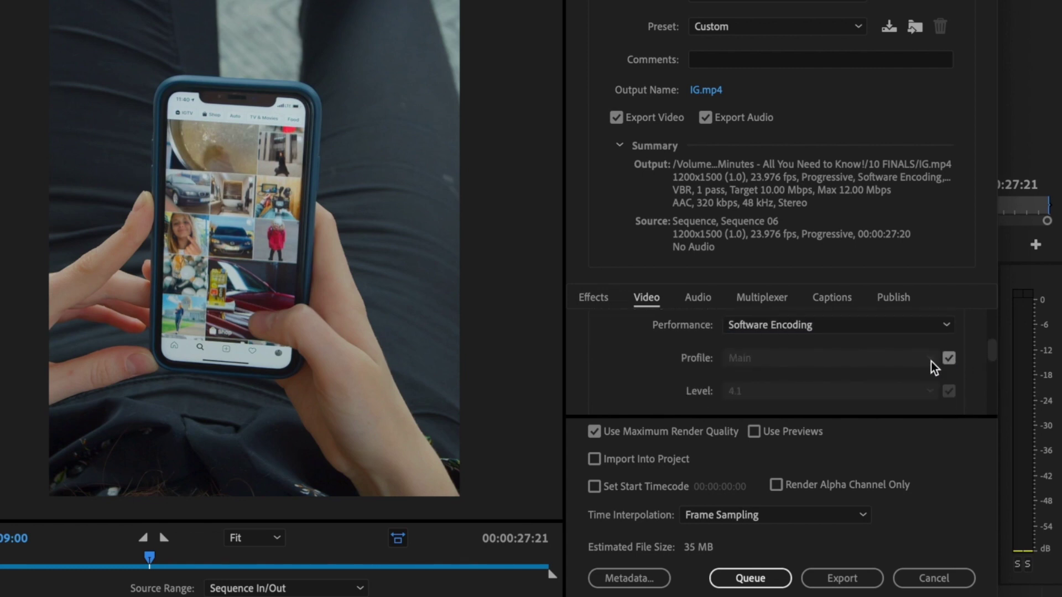
left_click(948, 359)
left_click(932, 365)
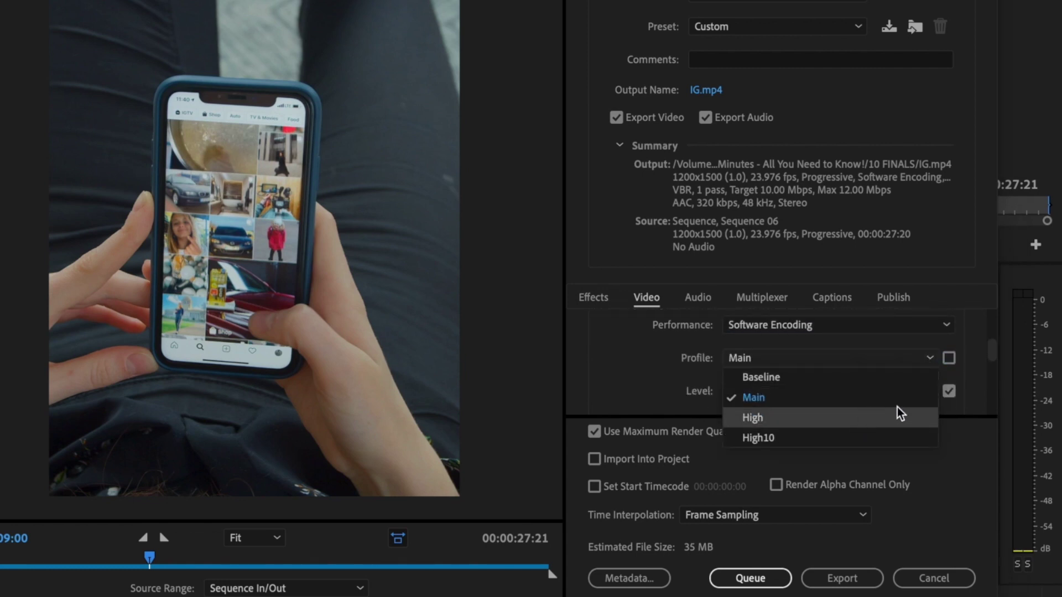
left_click(860, 417)
left_click(949, 392)
left_click(932, 394)
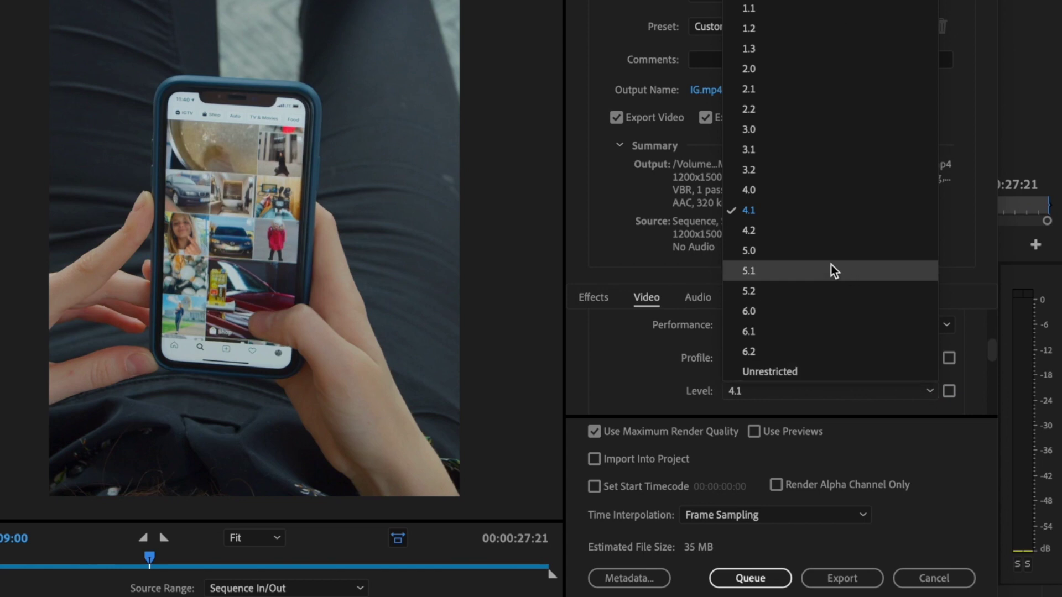
left_click(818, 235)
Switch the bitrate encoding to VBR, 2 pass.
scroll(978, 372, "down", 10)
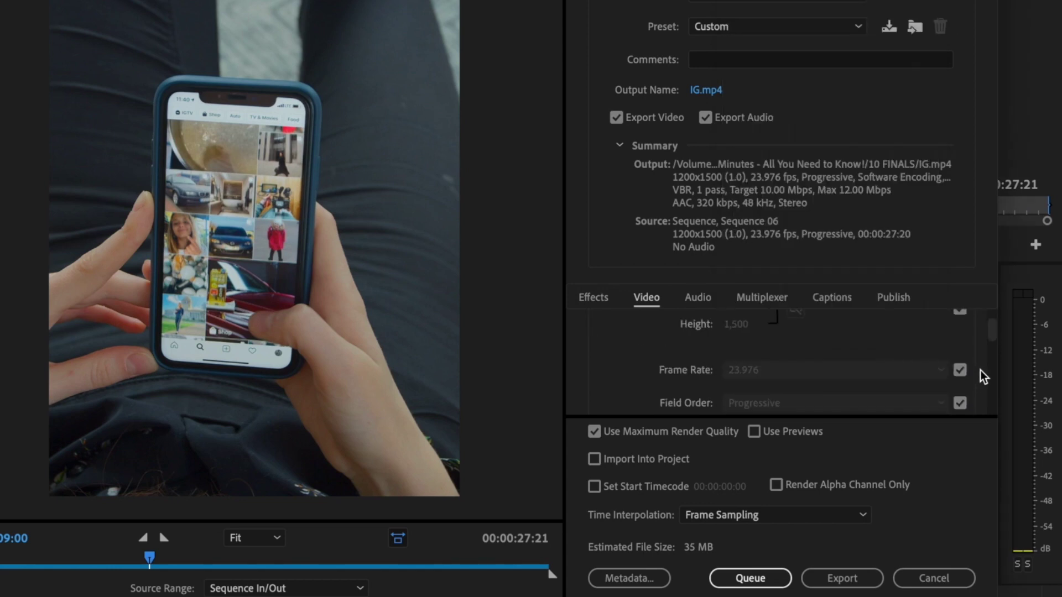
scroll(984, 369, "down", 2)
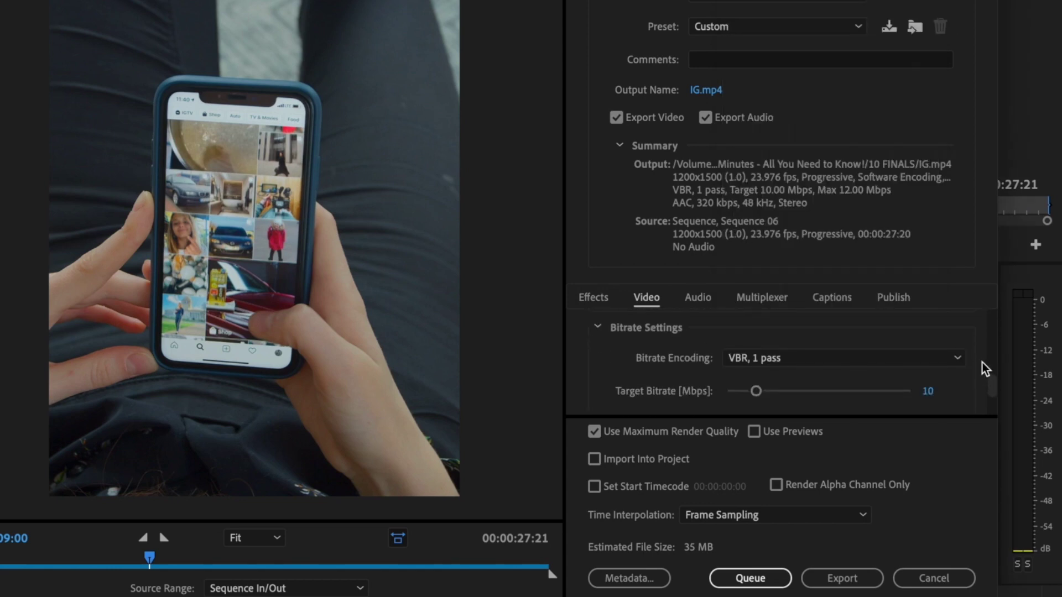
left_click(938, 350)
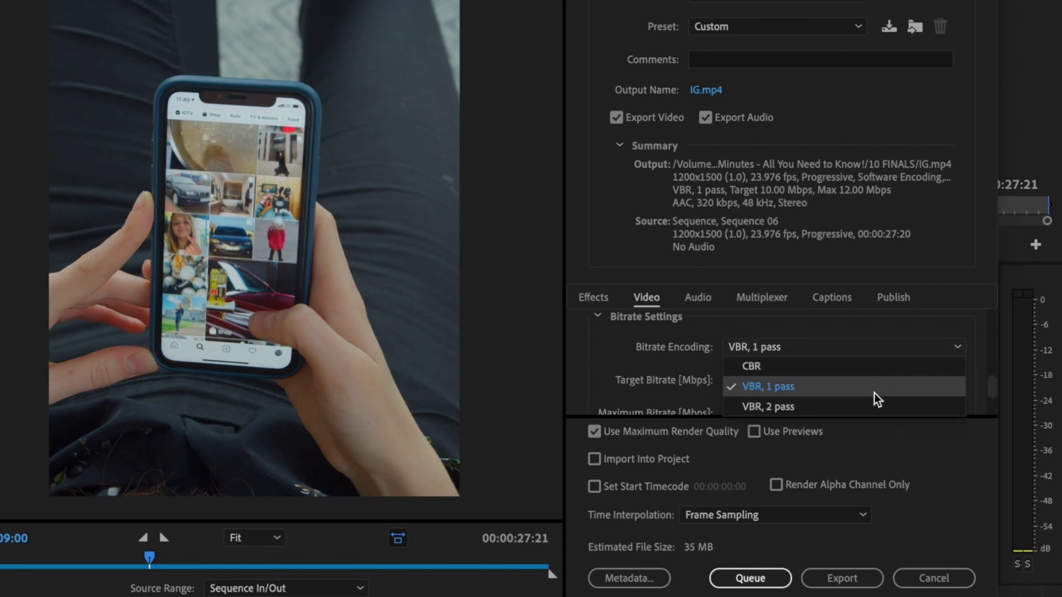
left_click(872, 408)
Set a 20 Mbps target and 24 Mbps maximum bitrate, toggle maximum render quality, and export.
scroll(960, 379, "down", 1)
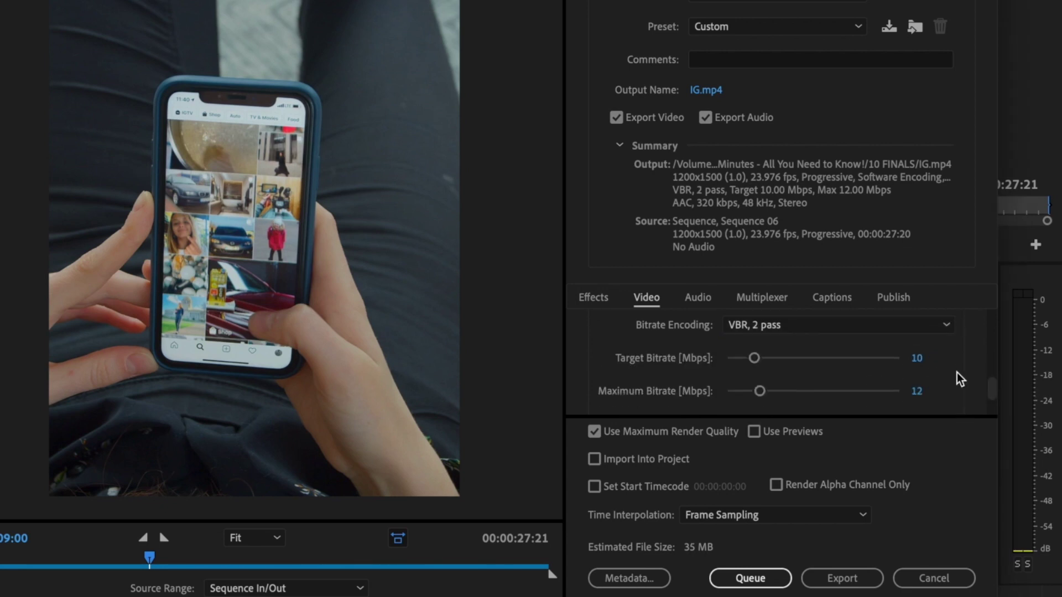
left_click(918, 359)
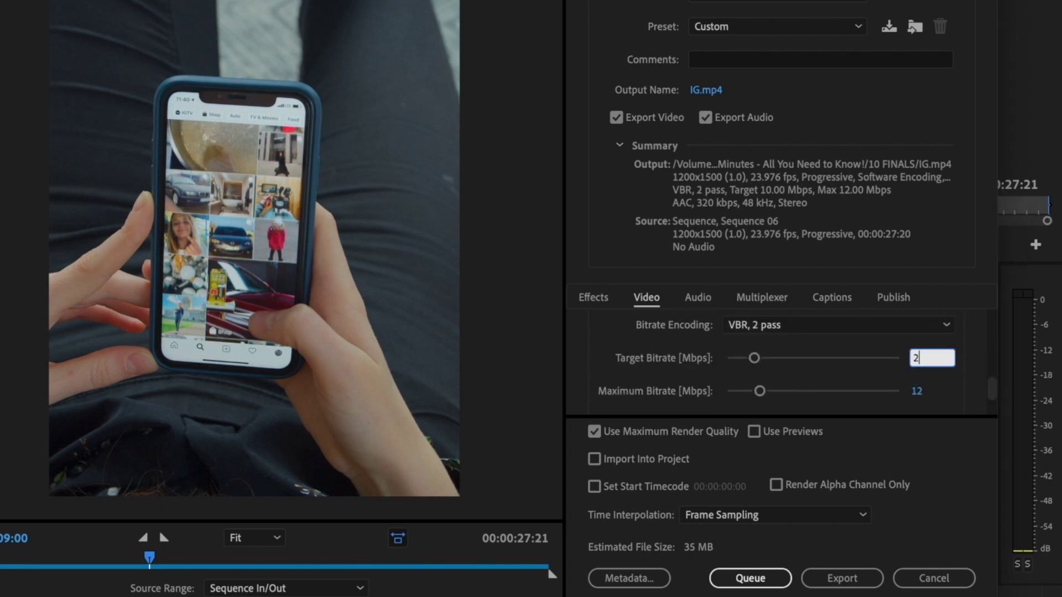
type("20")
key("Return")
left_click(918, 392)
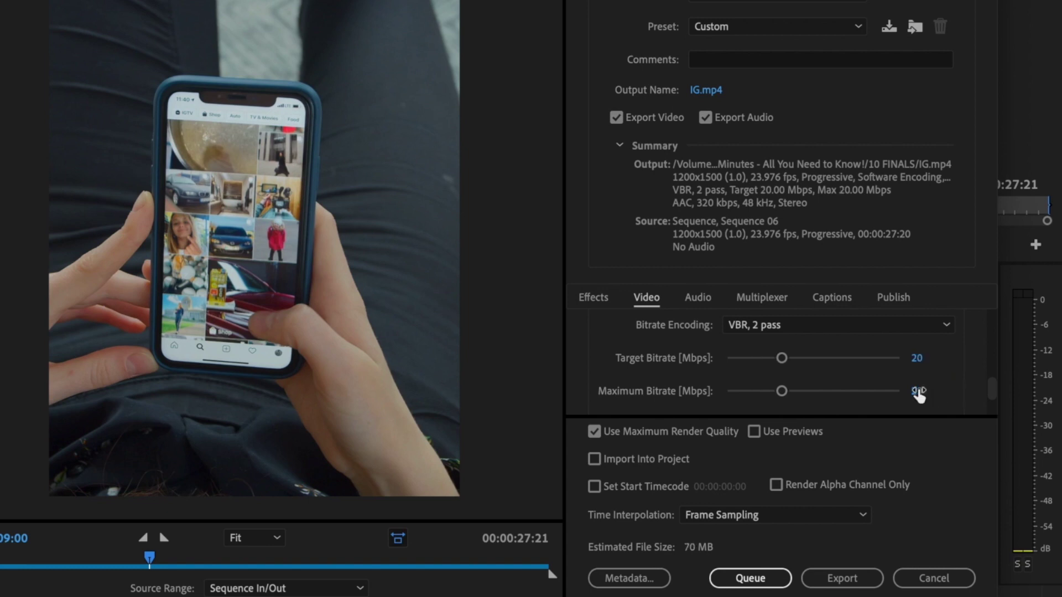
type("2")
key("Return")
left_click(636, 434)
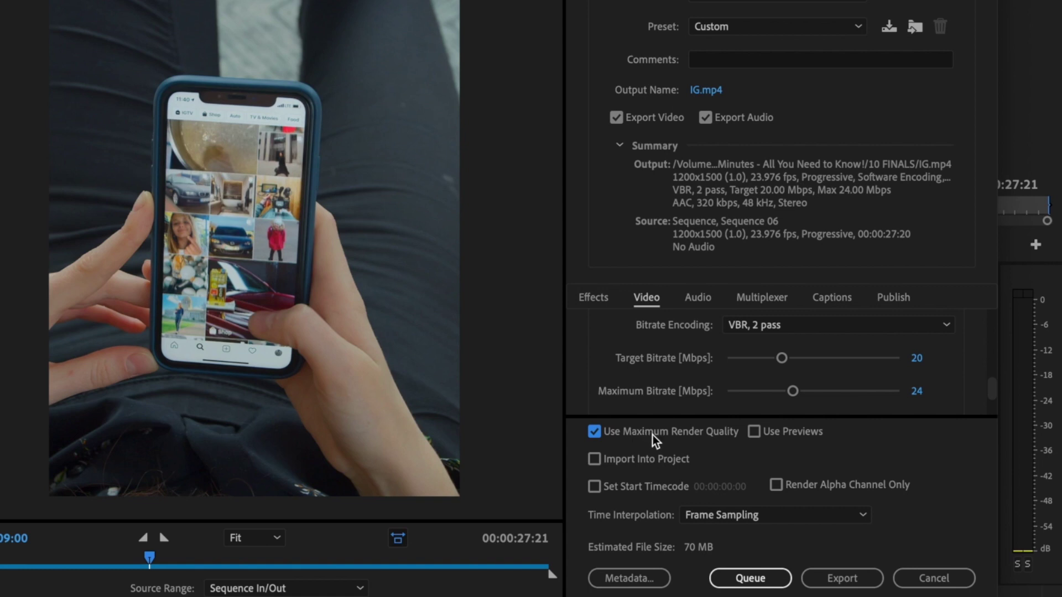
left_click(841, 578)
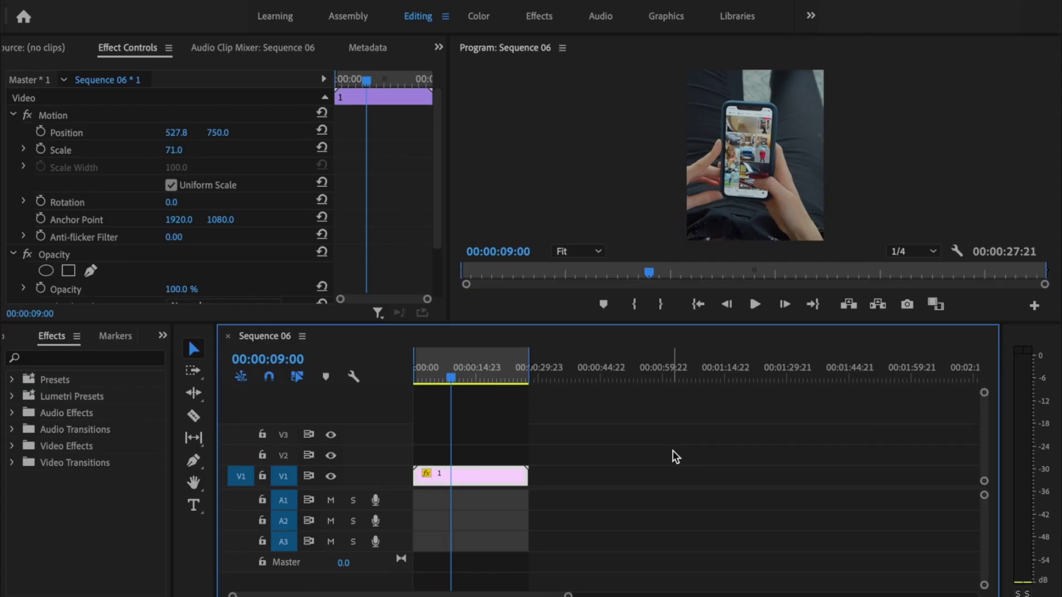
In Sequence Settings, change the frame size to 1080 × 1920 and apply it.
left_click(266, 8)
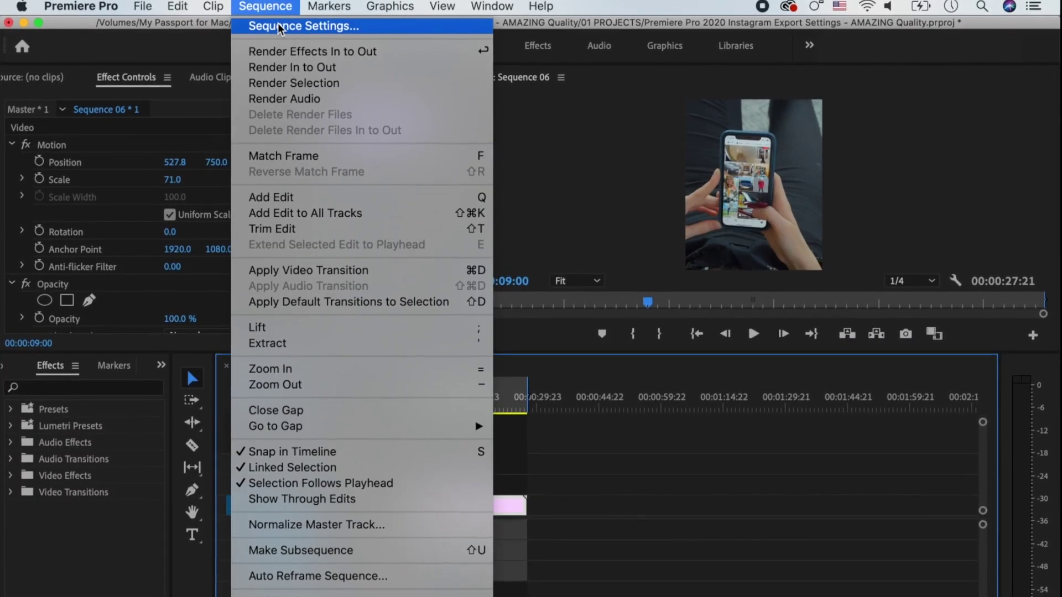
left_click(278, 22)
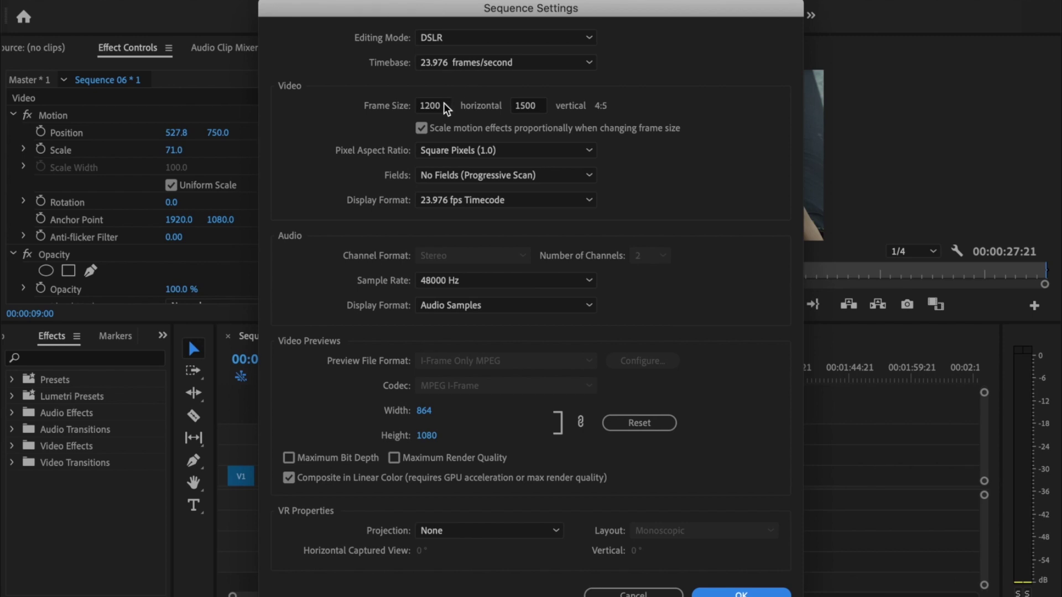
left_click(444, 105)
type("1080")
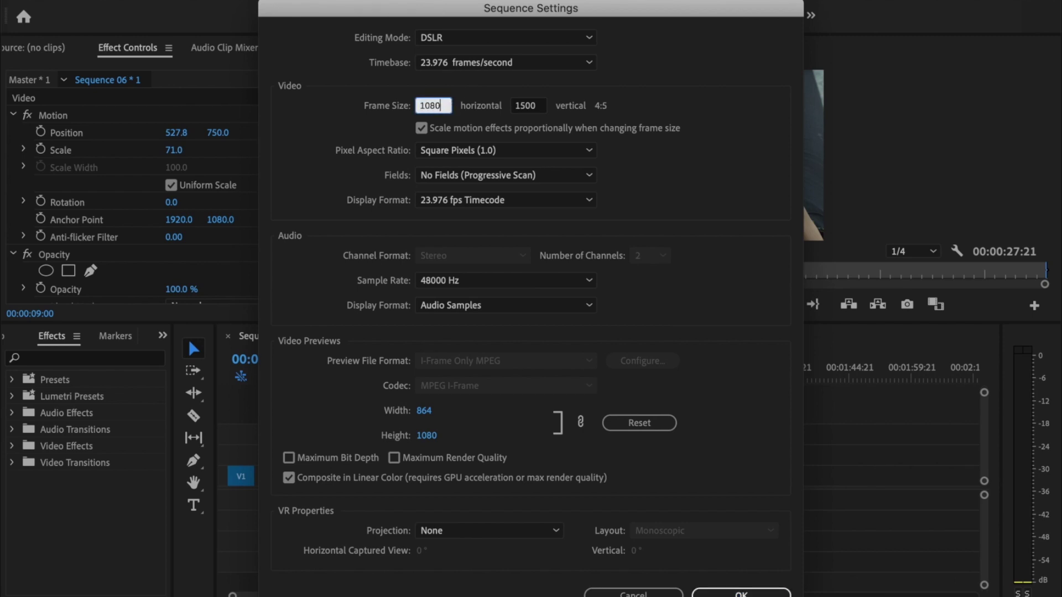
key("Tab")
type("1920")
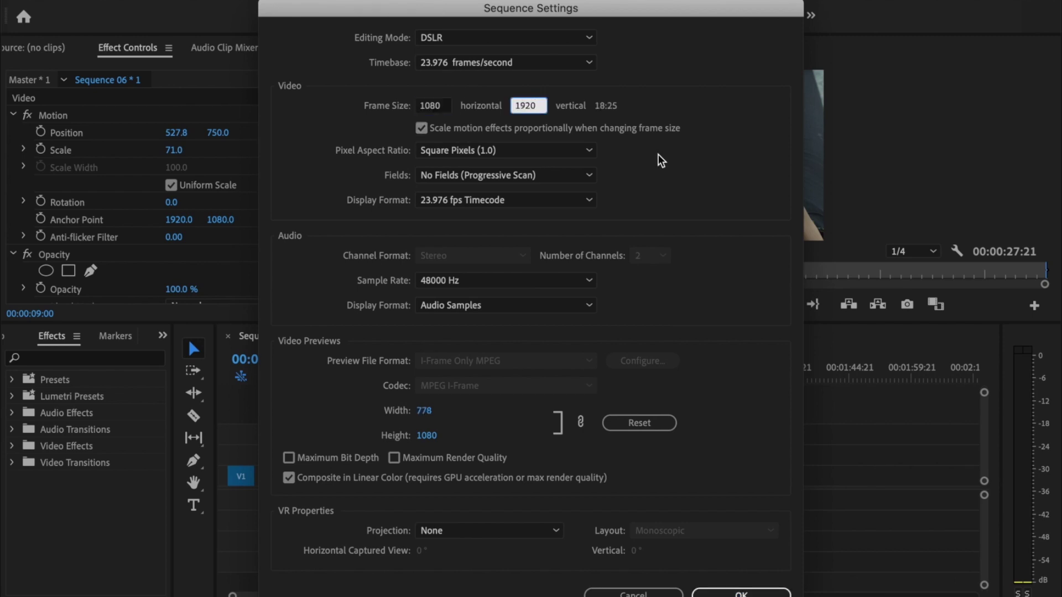
left_click(662, 160)
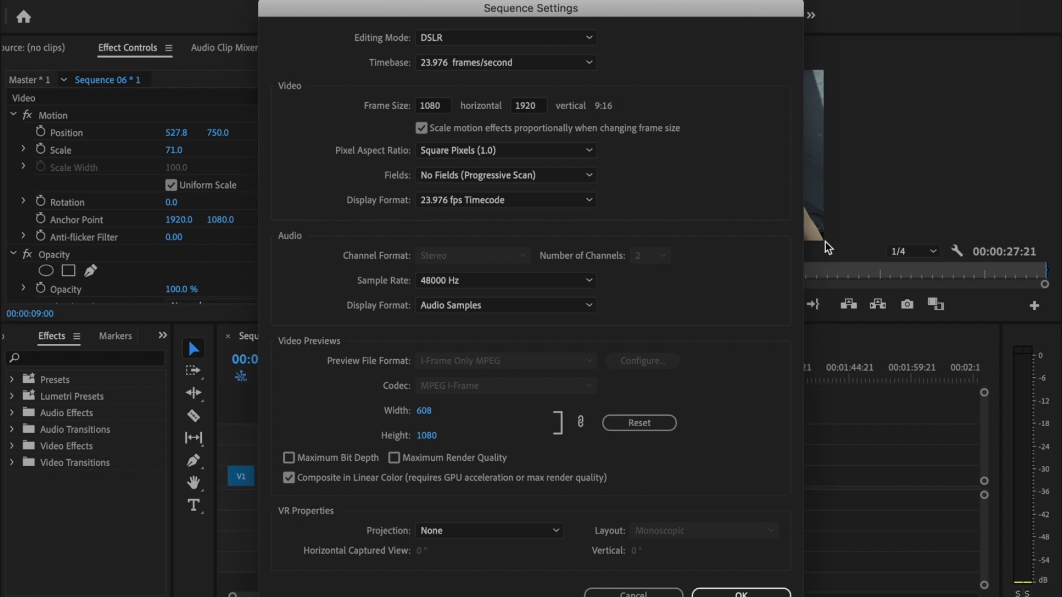
left_click(774, 591)
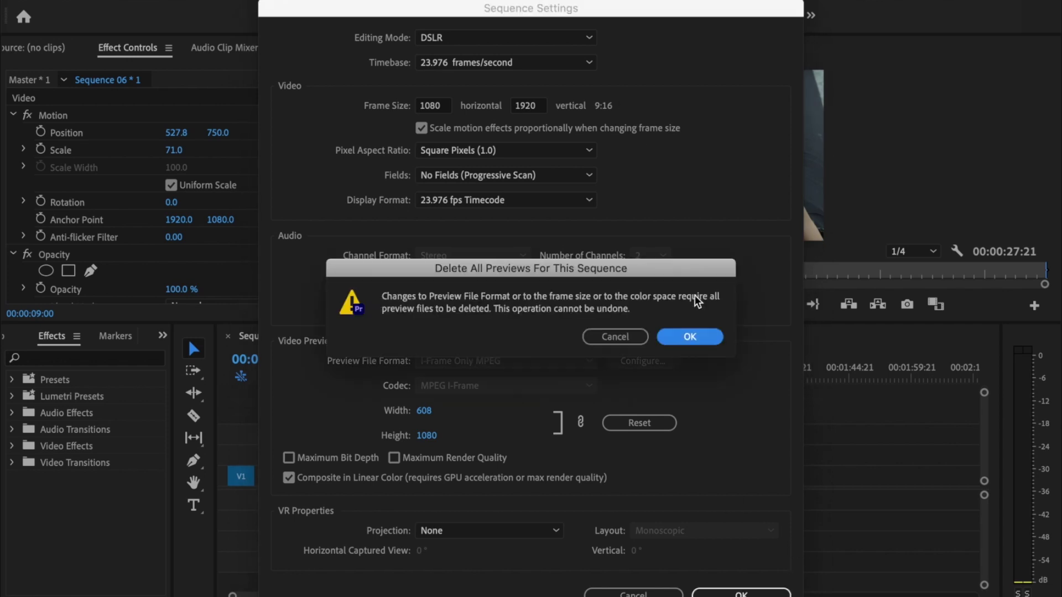
Confirm deleting previews and scale clip 1 up to 89 to fill the vertical frame.
left_click(691, 336)
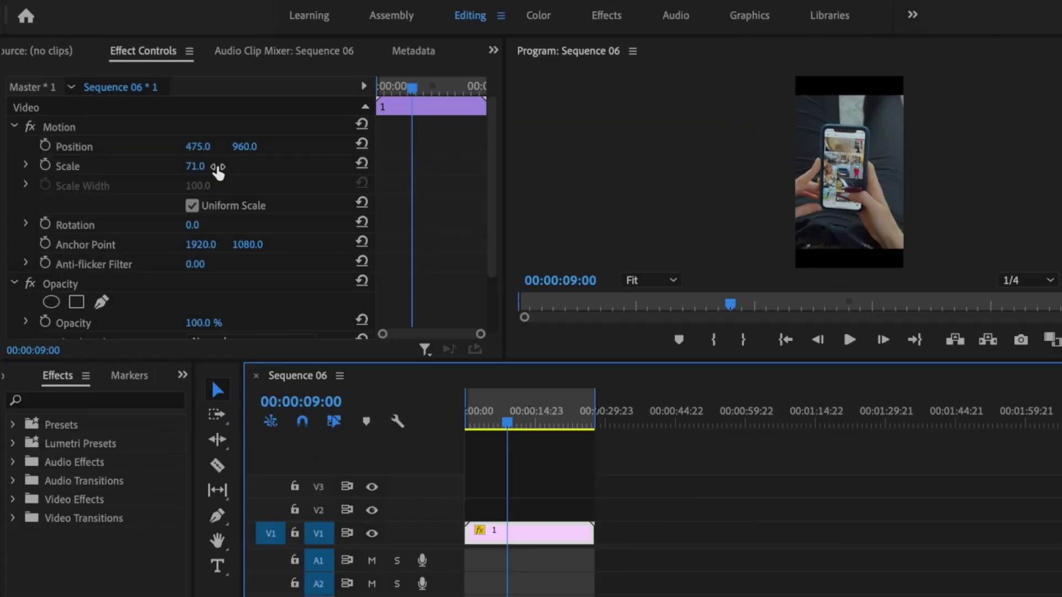
mouse_move(200, 167)
left_mouse_down()
mouse_move(211, 167)
mouse_move(208, 148)
left_mouse_up()
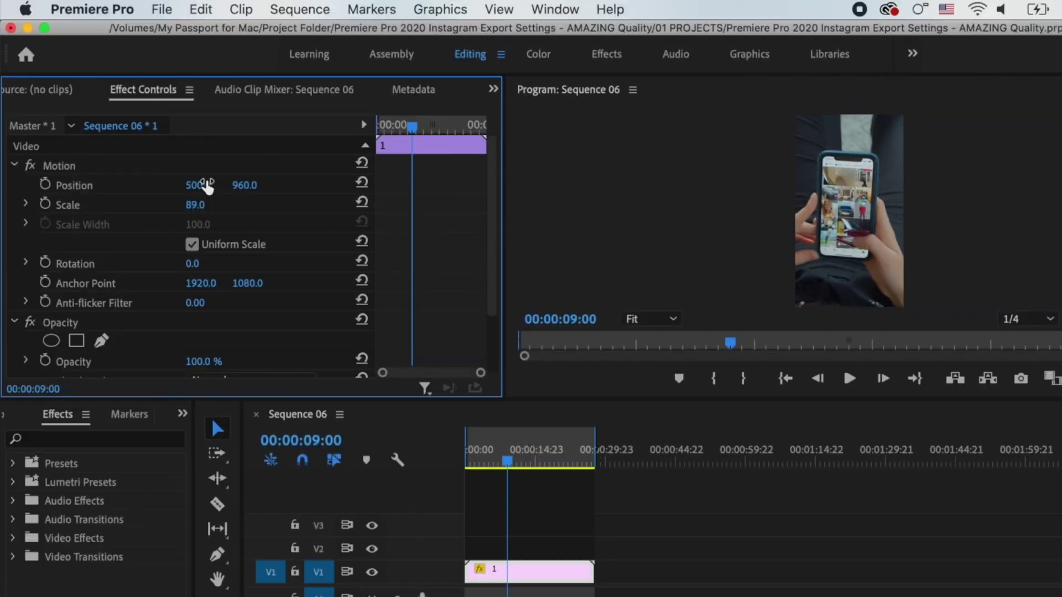
left_click(161, 9)
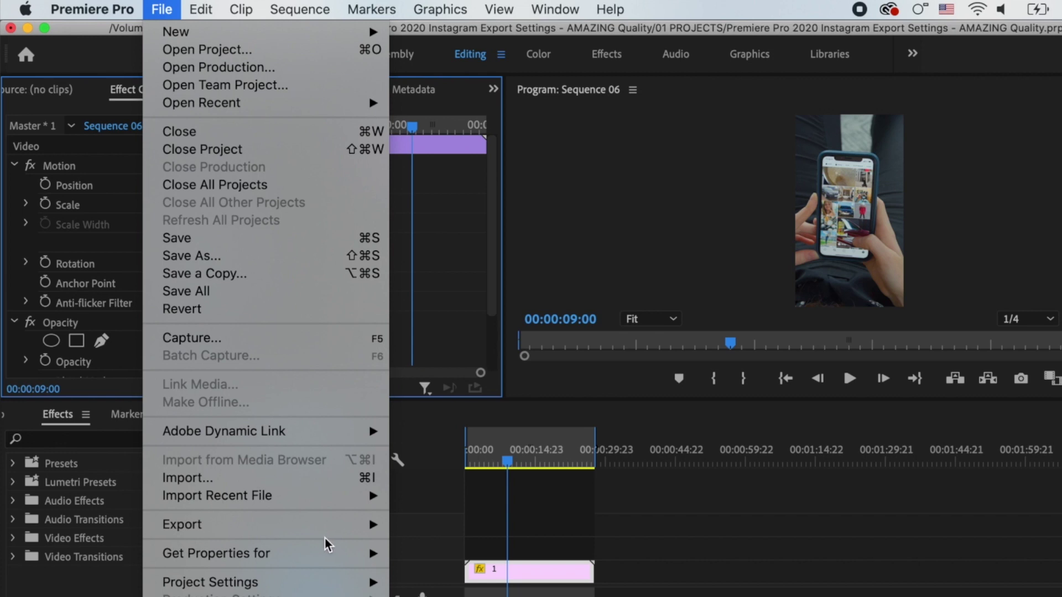
Open the media export settings, keeping H.264 as the format.
mouse_move(332, 525)
left_click(432, 525)
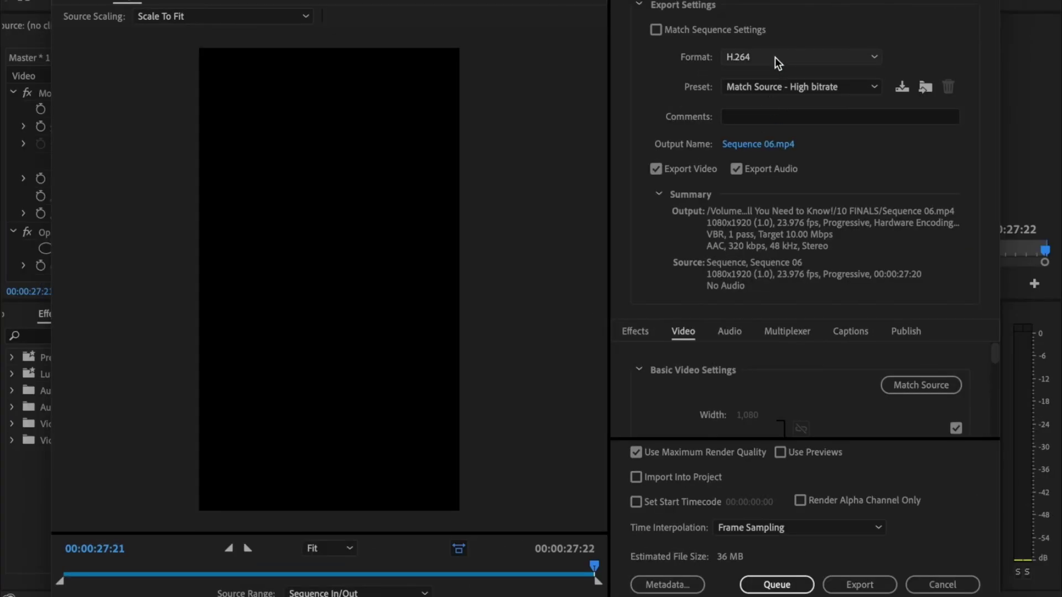
left_click(775, 57)
left_click(775, 58)
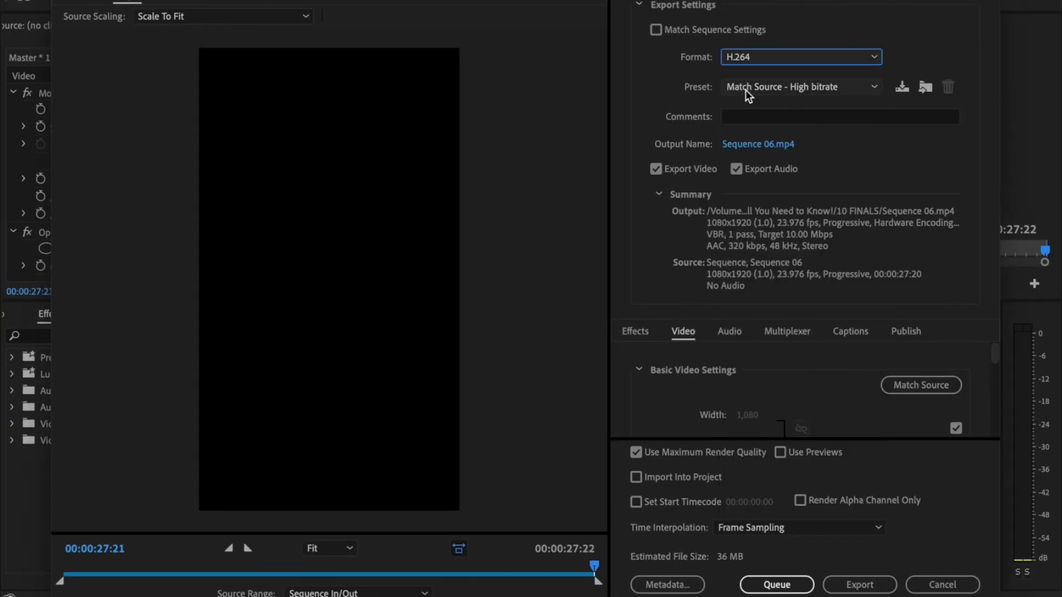
Rename the output file to IG.mp4 and save the name.
left_click(749, 145)
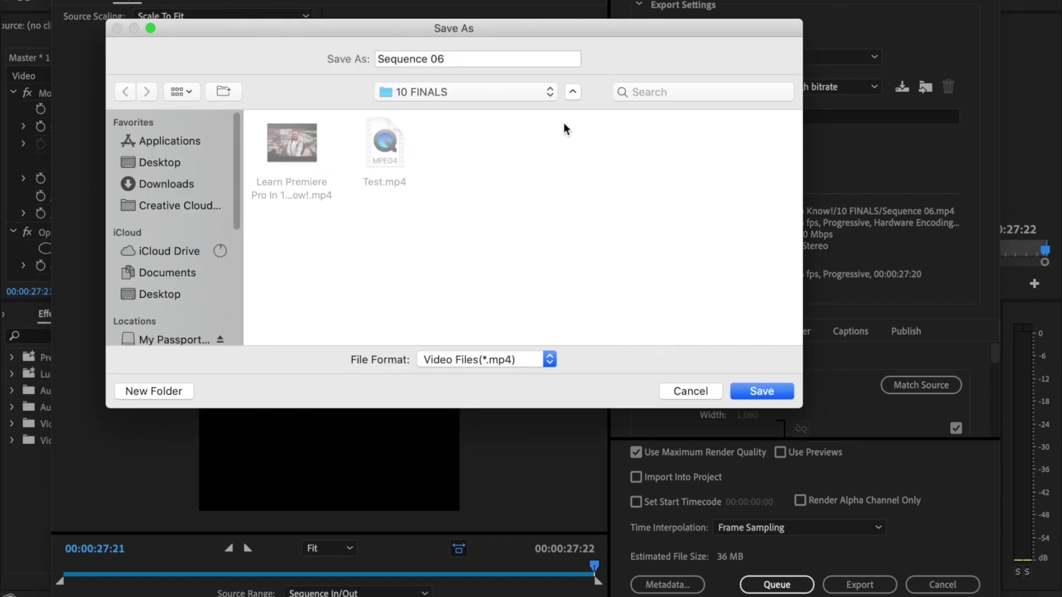
double_click(453, 58)
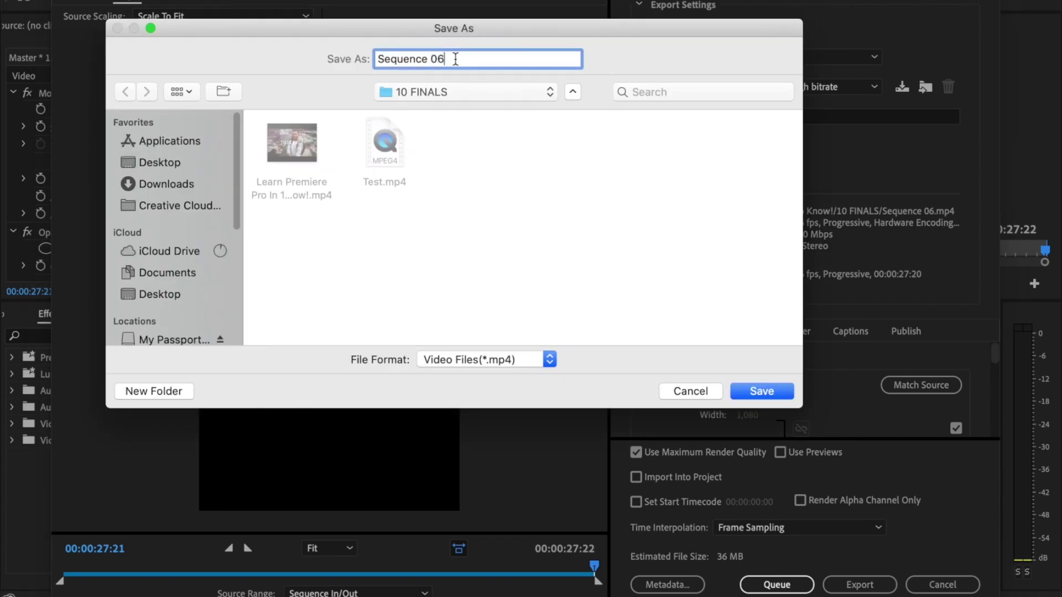
triple_click(455, 59)
type("IG")
left_click(761, 391)
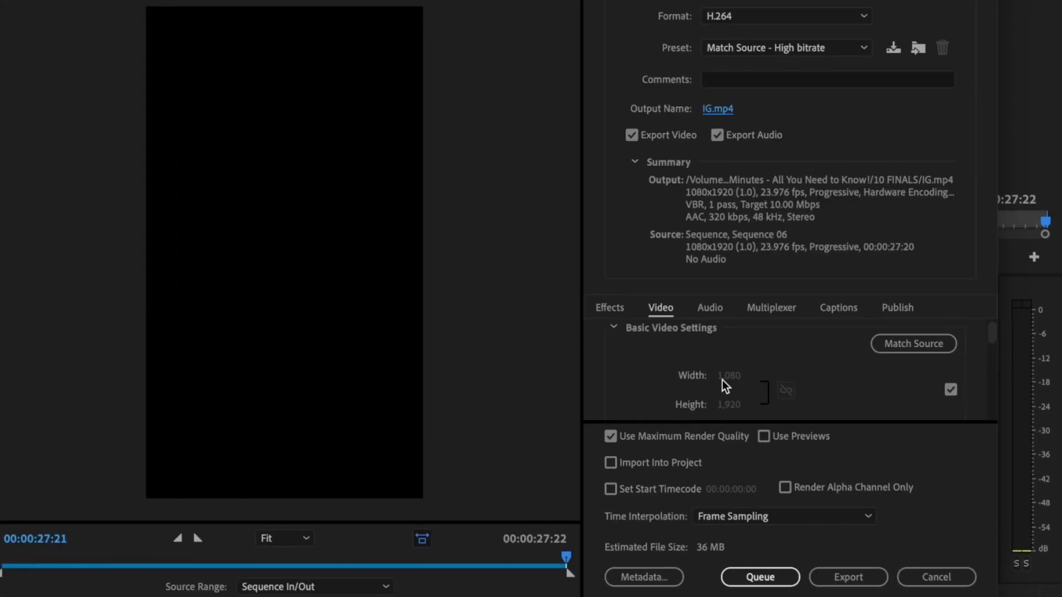
Match the video settings to the source and enable Render at Maximum Depth.
left_click(909, 348)
scroll(978, 377, "down", 3)
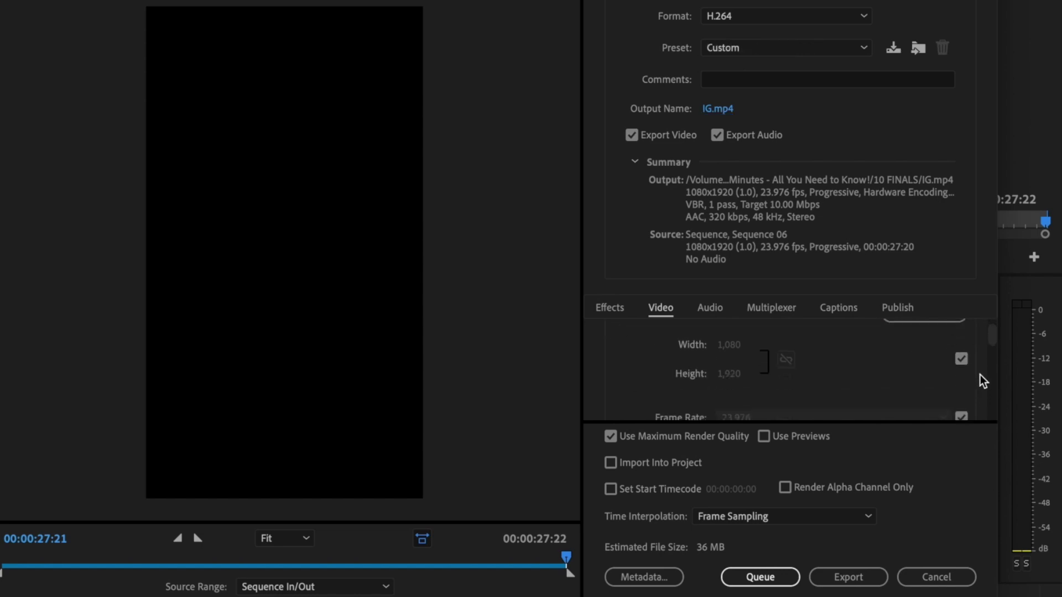
scroll(979, 375, "down", 2)
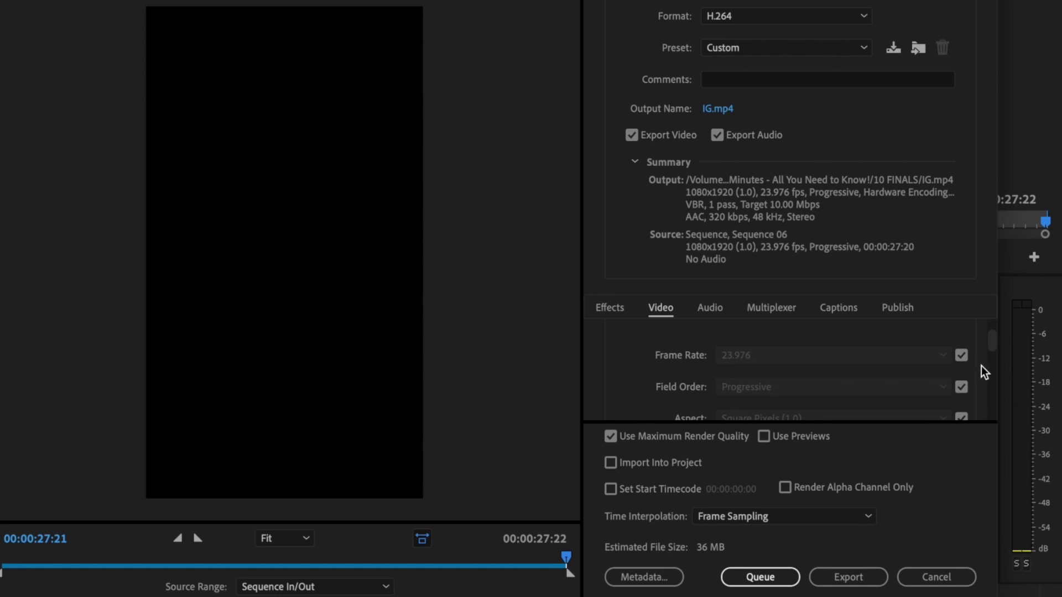
scroll(988, 371, "down", 1)
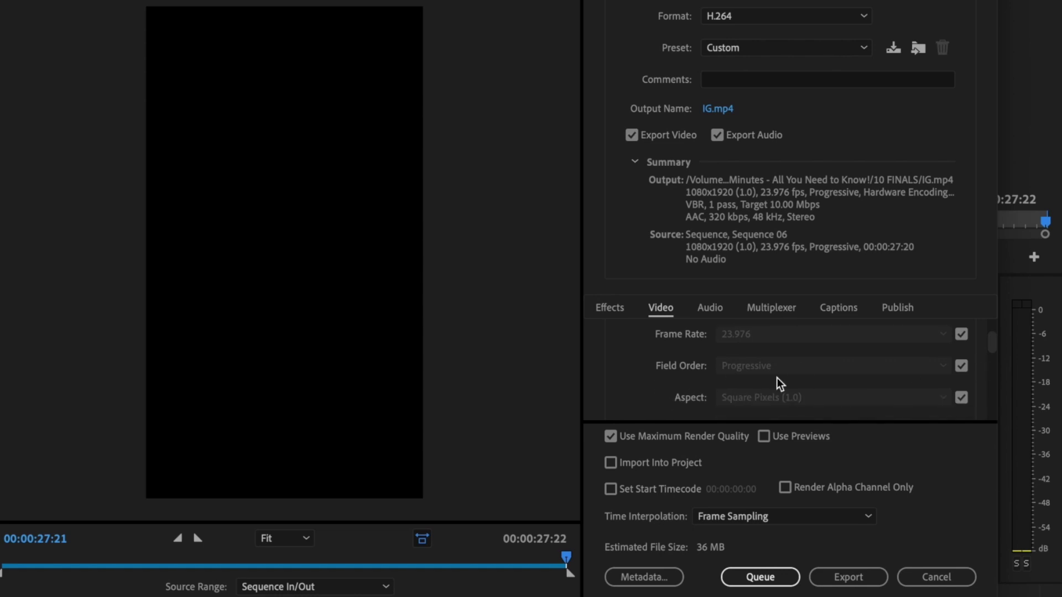
scroll(973, 382, "down", 2)
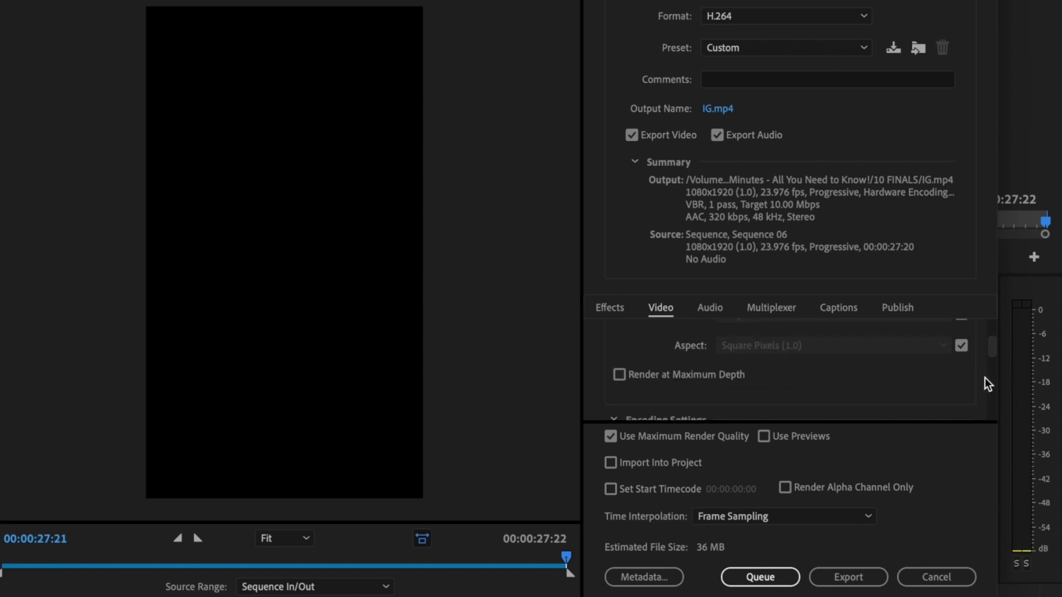
scroll(990, 381, "down", 1)
left_click(619, 364)
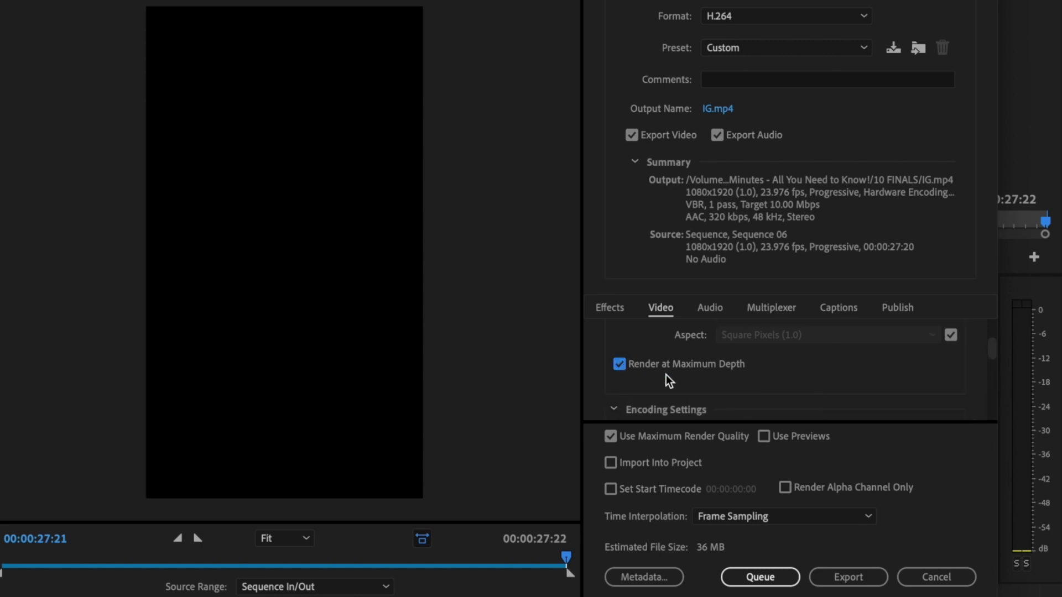
Set Performance to Software Encoding, the H.264 profile to High, and Level to 4.2.
scroll(973, 379, "down", 5)
left_click(915, 378)
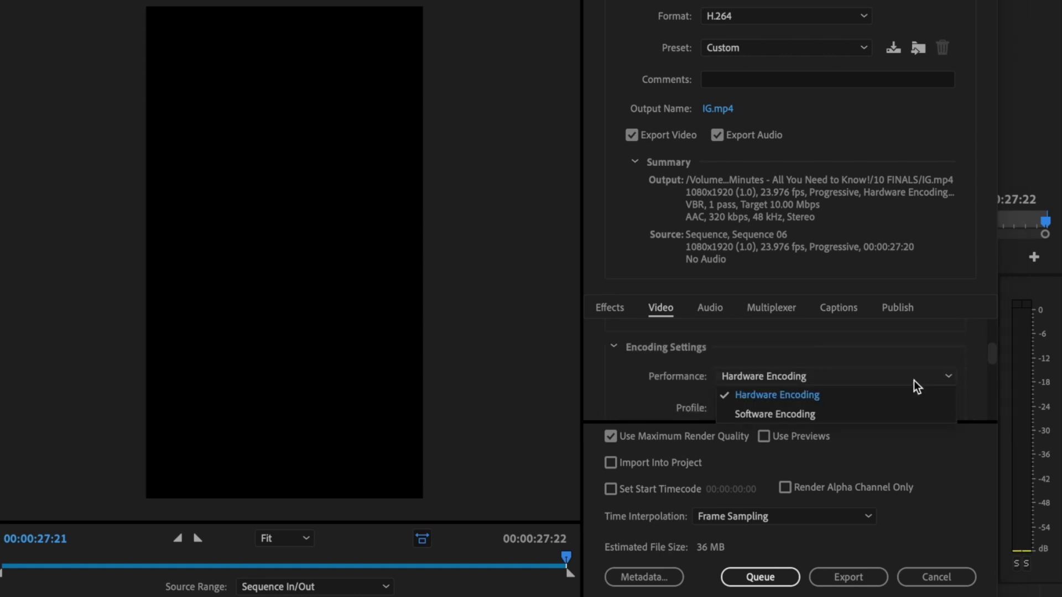
left_click(885, 416)
scroll(971, 377, "down", 5)
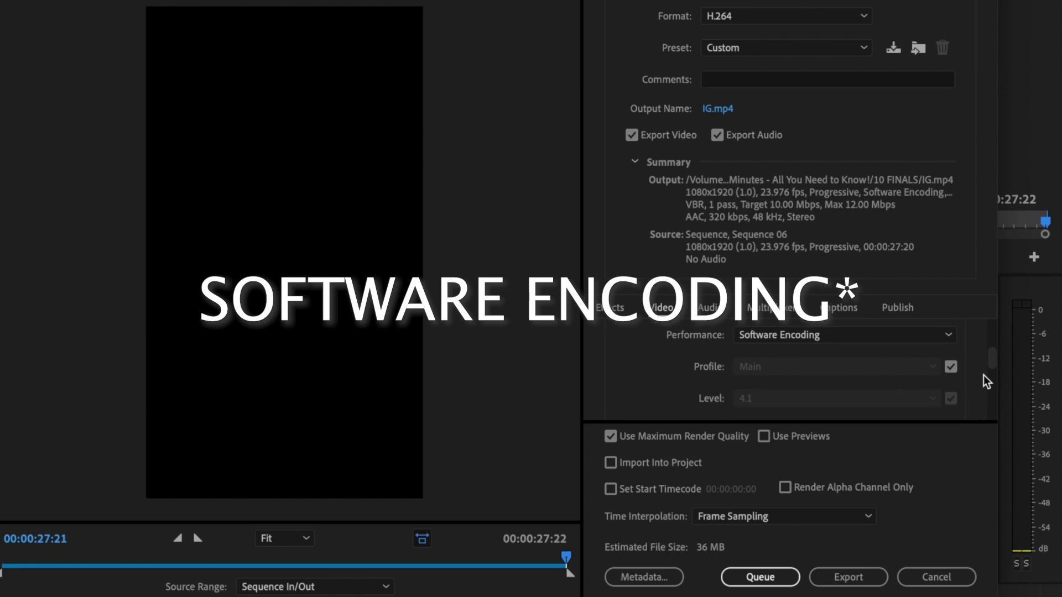
left_click(929, 367)
left_click(888, 427)
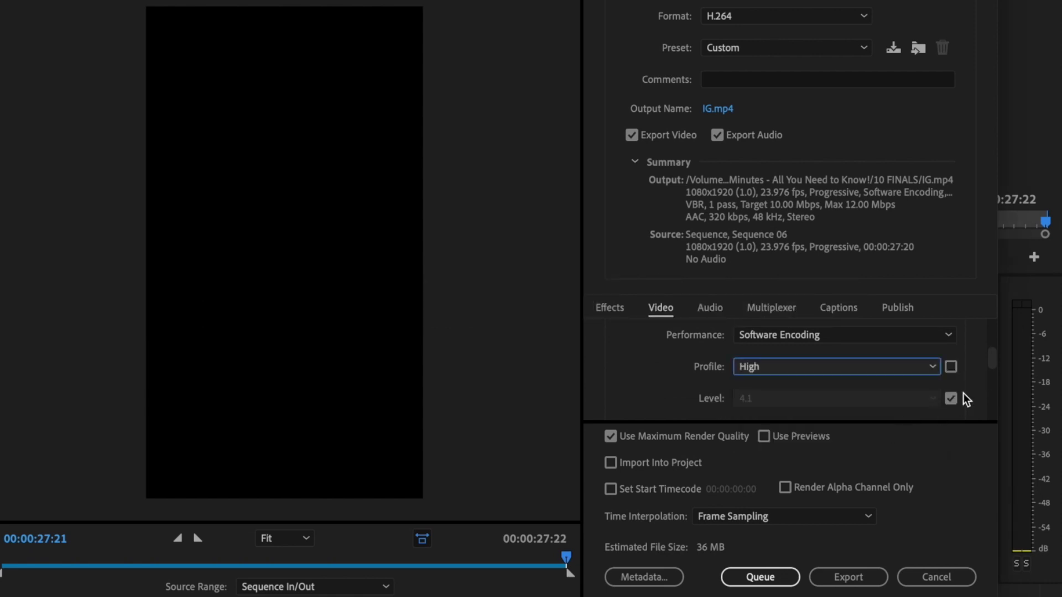
scroll(965, 391, "down", 3)
left_click(937, 358)
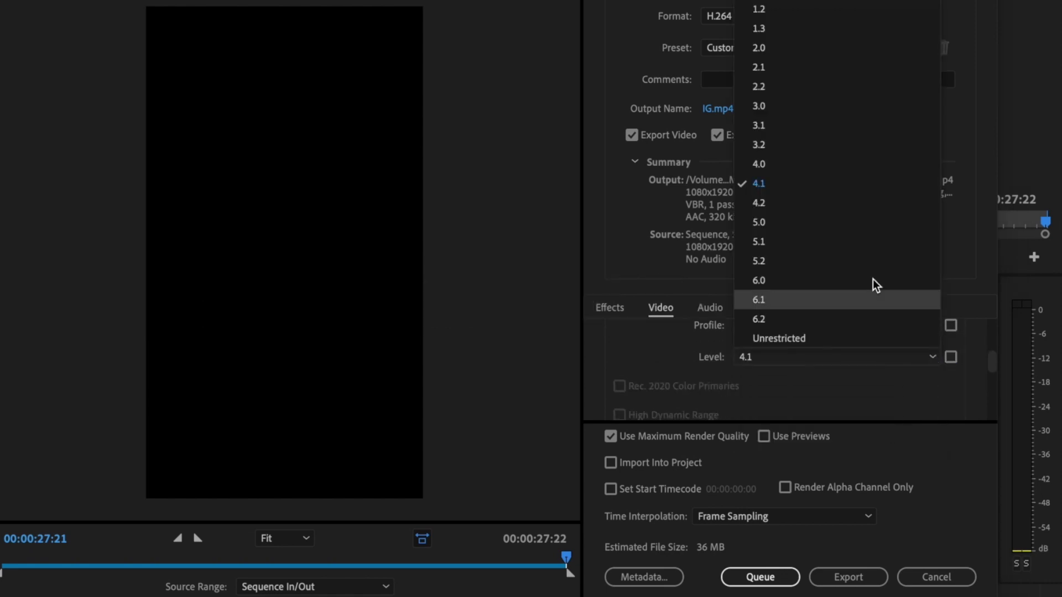
left_click(828, 210)
scroll(967, 367, "up", 5)
Use VBR 2 pass with 20 Mbps target and 24 Mbps maximum, keeping maximum render quality on.
scroll(980, 370, "down", 10)
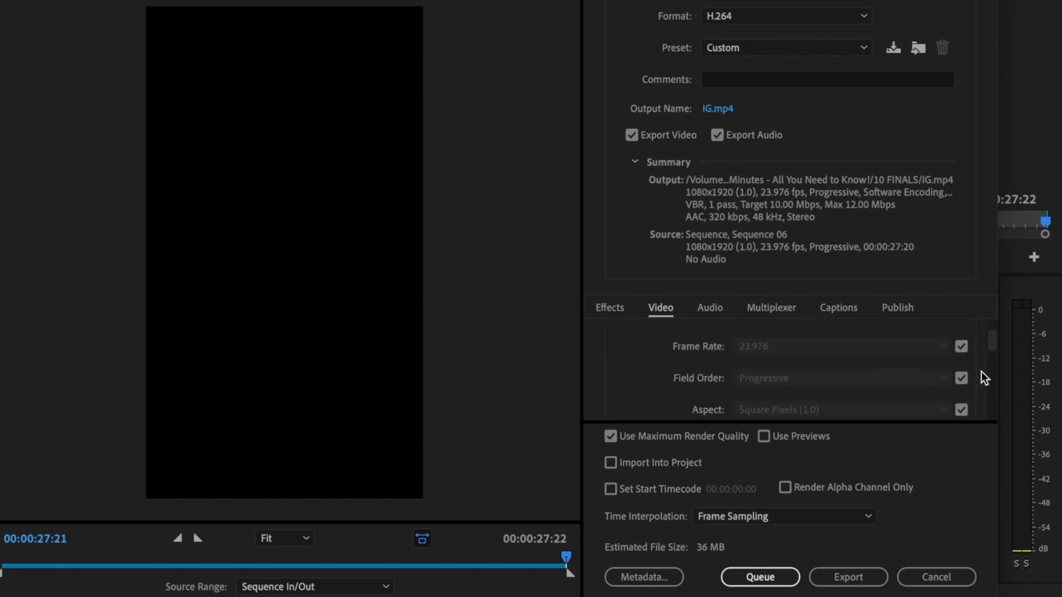
scroll(986, 376, "down", 3)
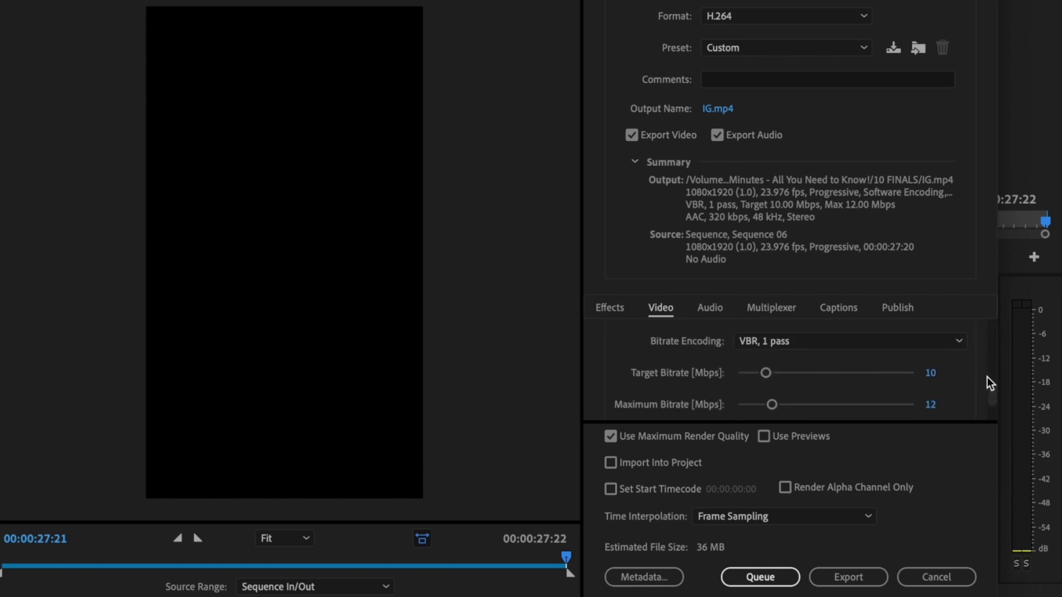
left_click(936, 340)
left_click(911, 397)
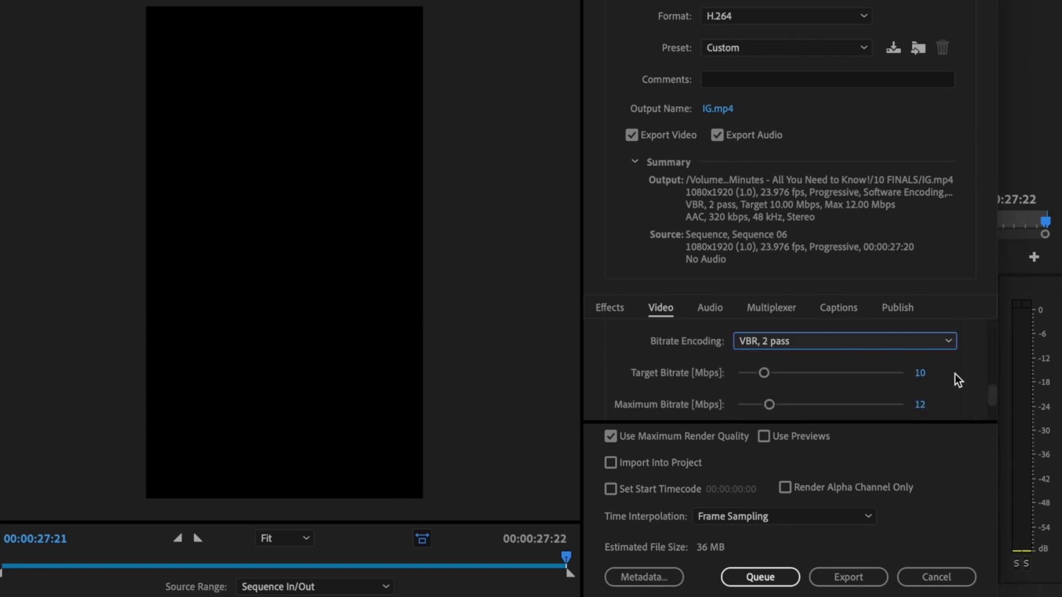
left_click(923, 374)
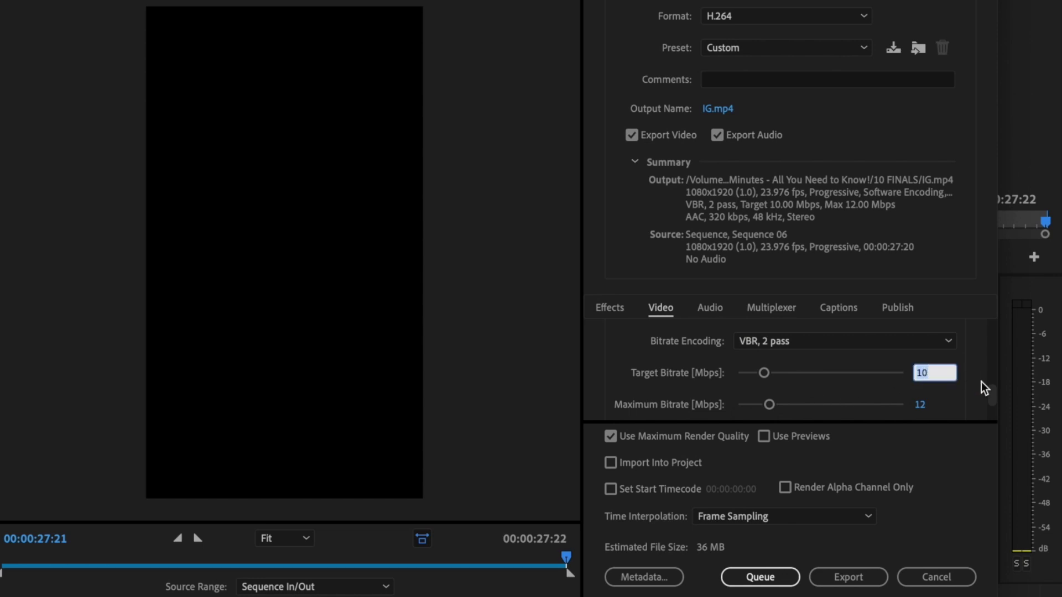
type("20")
key("Return")
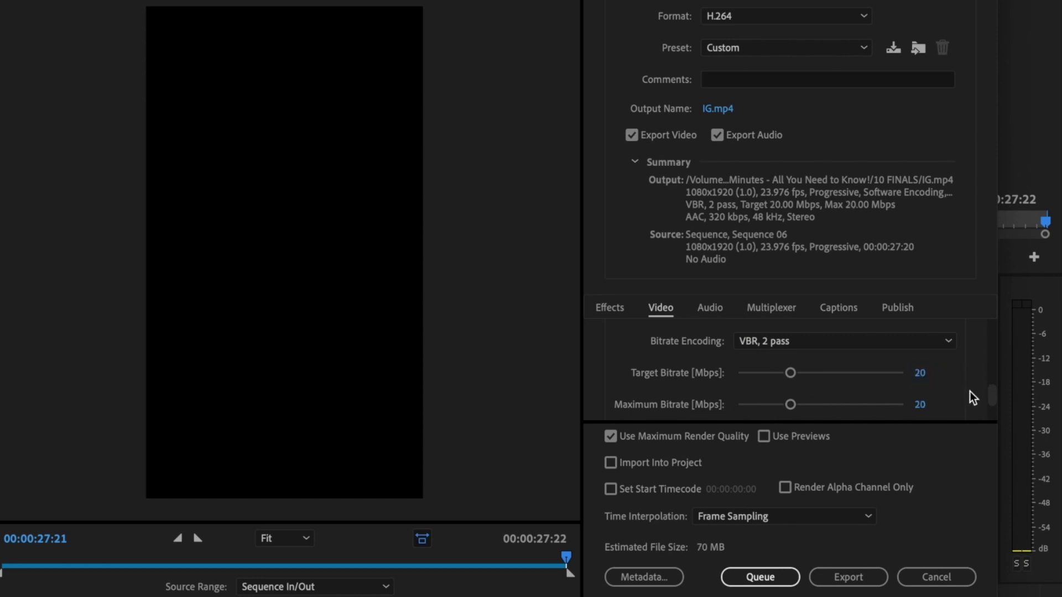
left_click(919, 405)
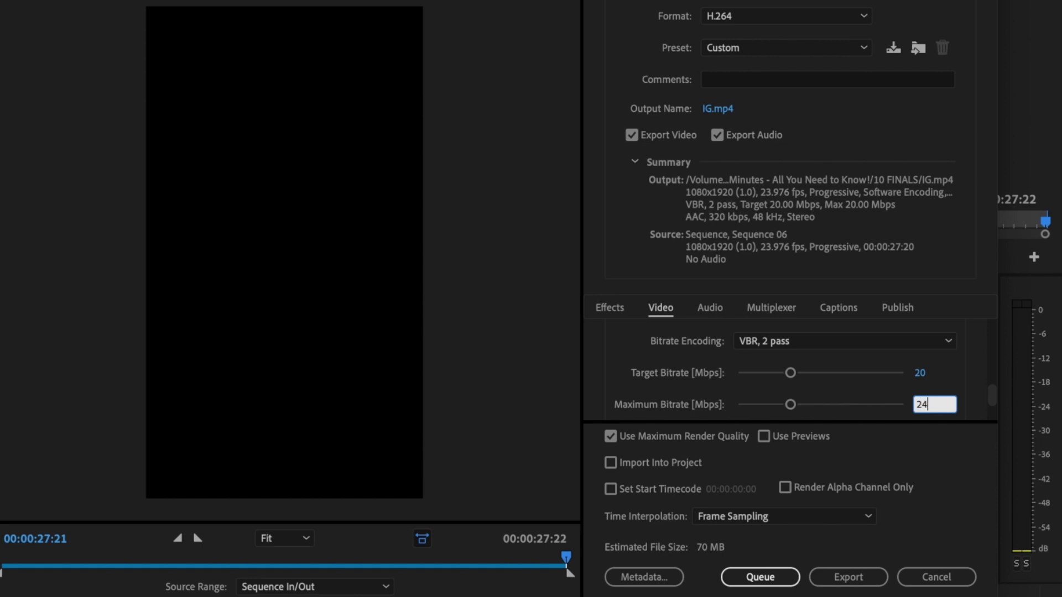
key("Return")
scroll(980, 378, "down", 1)
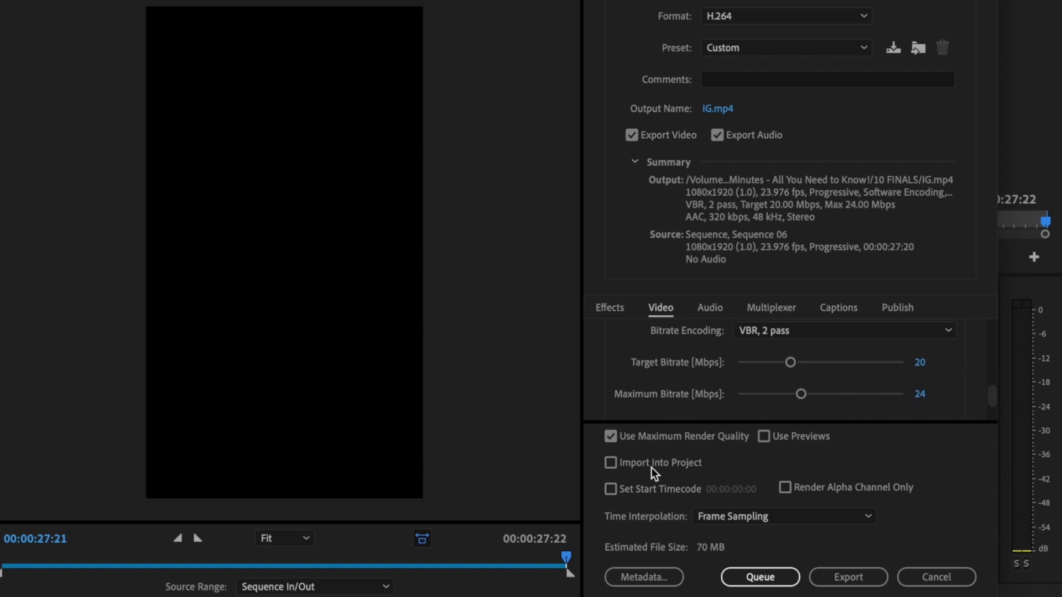
double_click(660, 438)
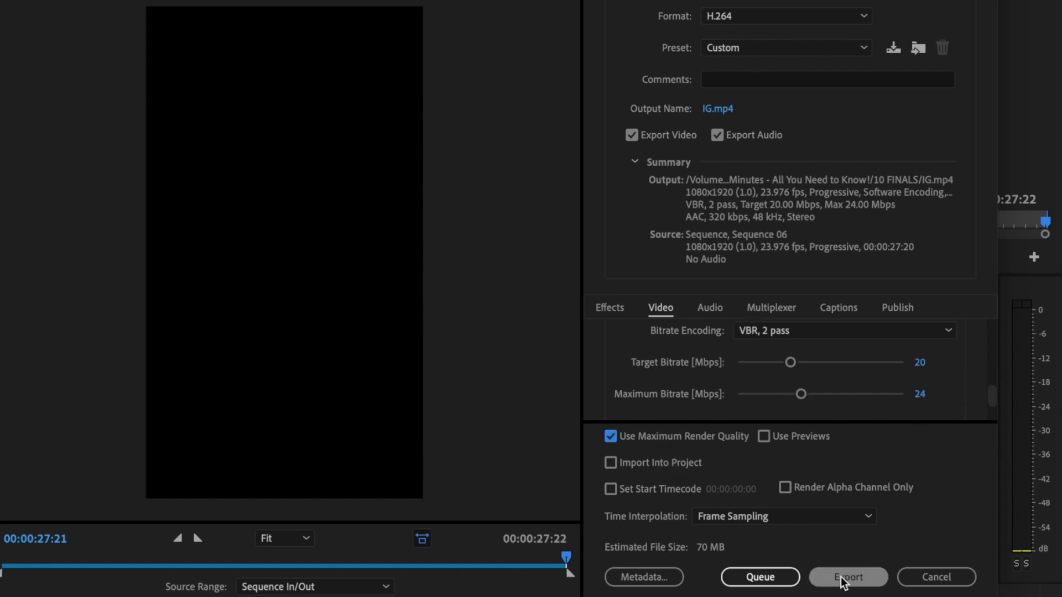